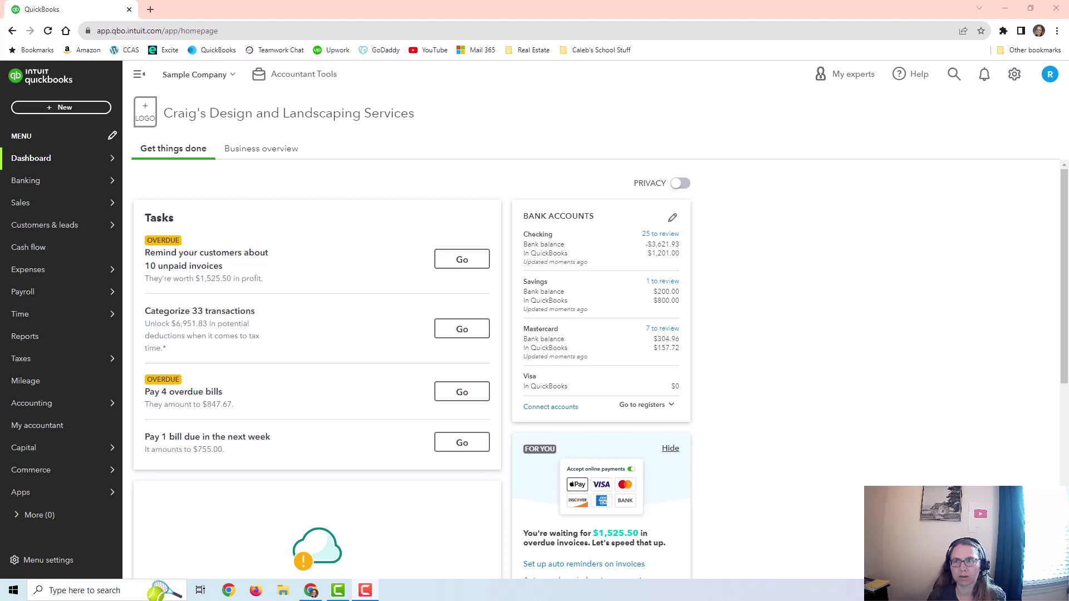
Open Recurring transactions from the gear menu and view the Telephone Bill's action options.
left_click(1014, 77)
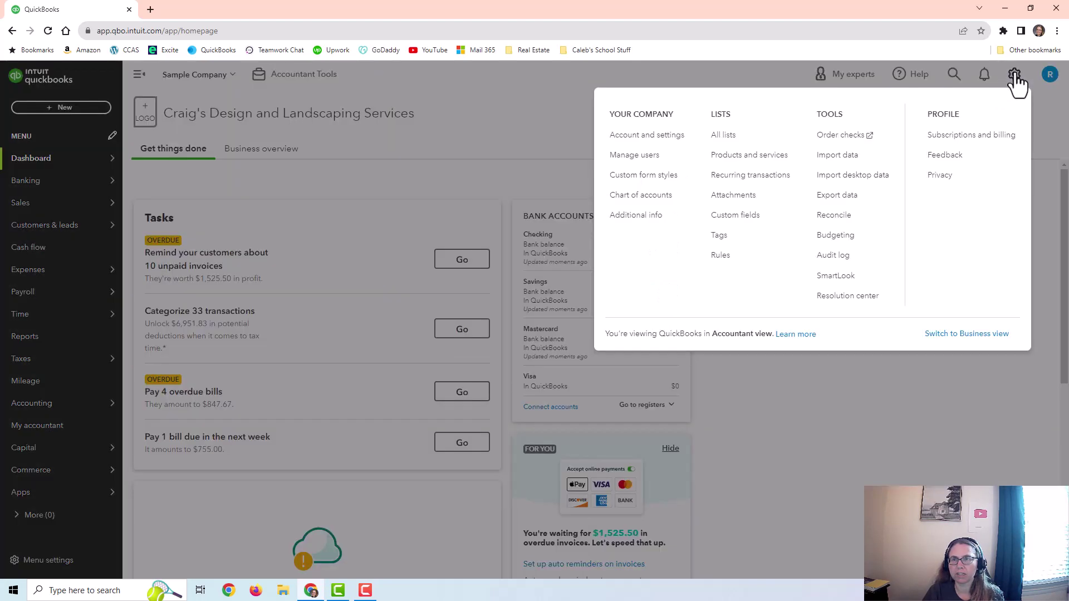
left_click(748, 180)
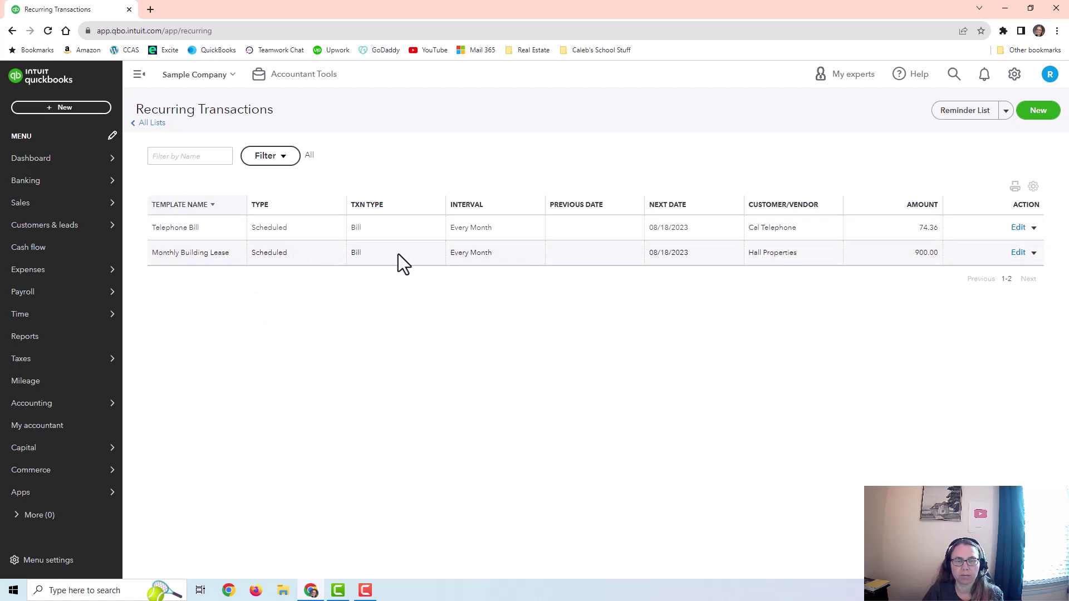
left_click(1034, 228)
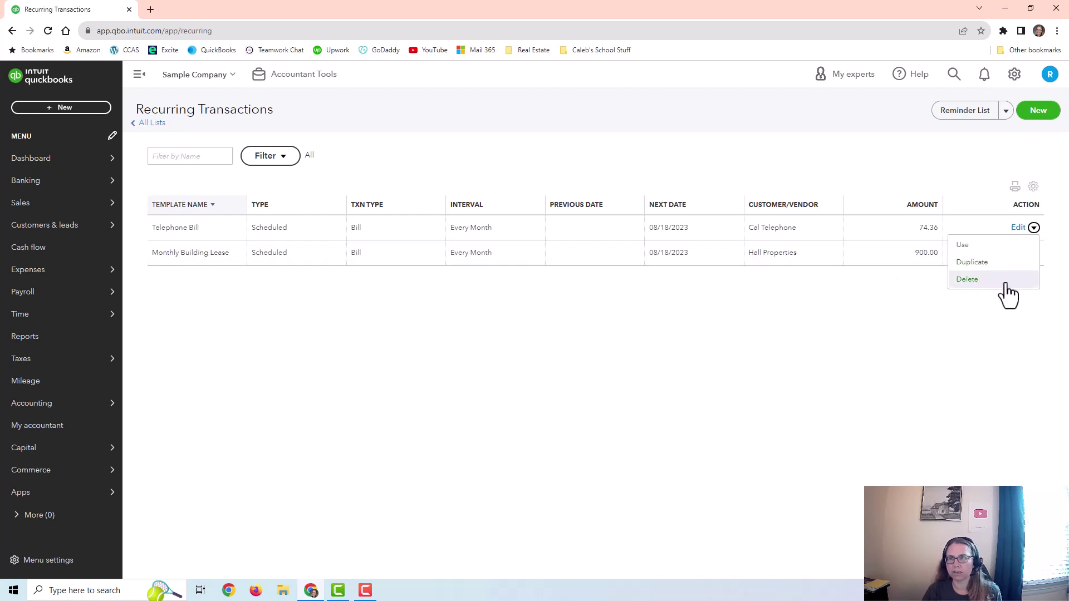
Edit the Telephone Bill template, dismiss the promo popup, and keep its type Scheduled.
left_click(1020, 229)
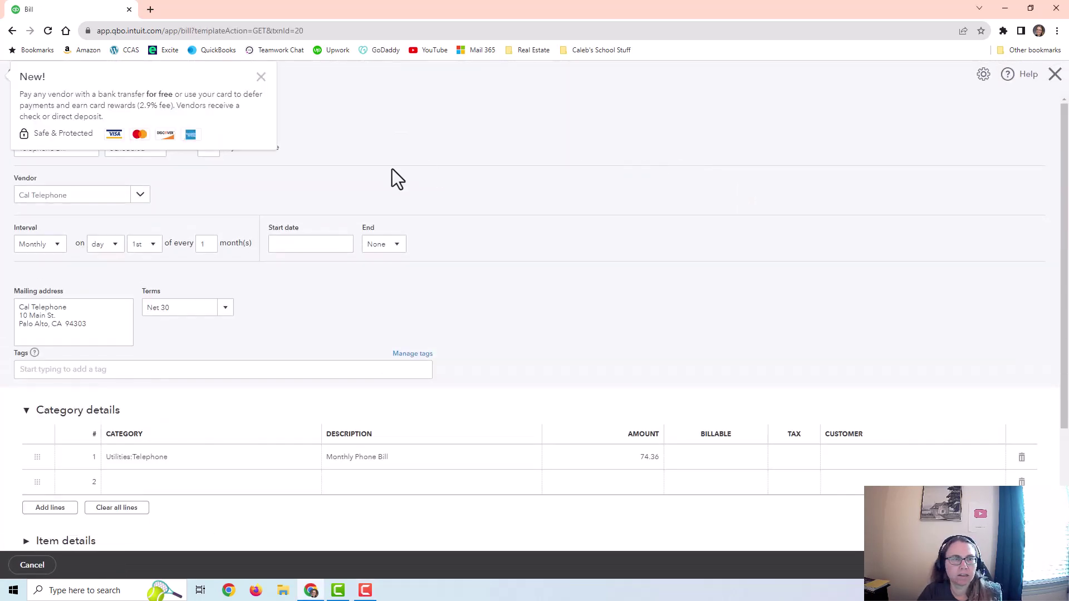
left_click(261, 76)
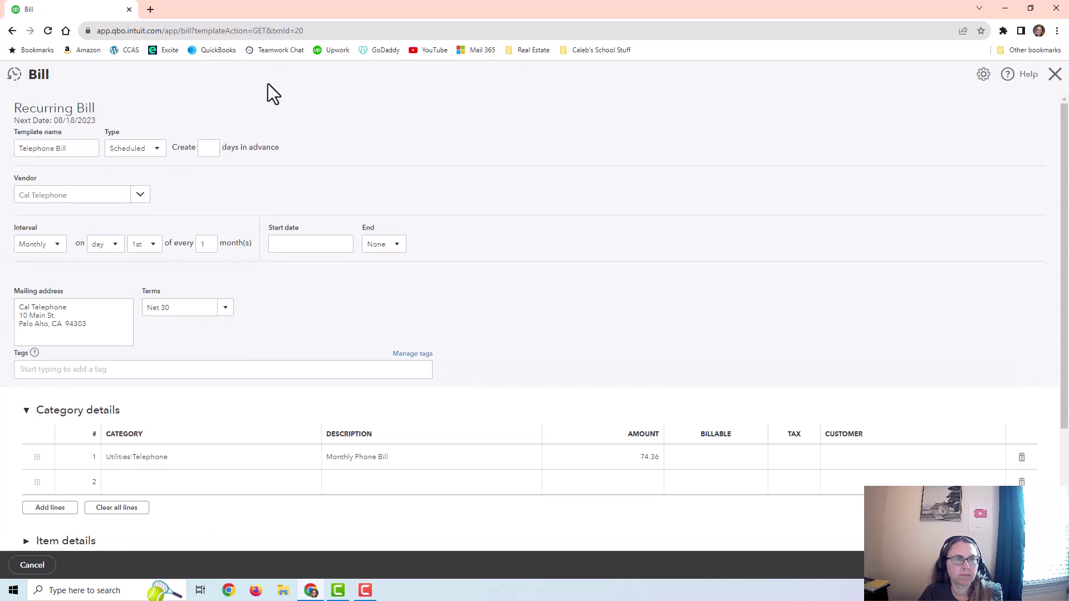
left_click(128, 150)
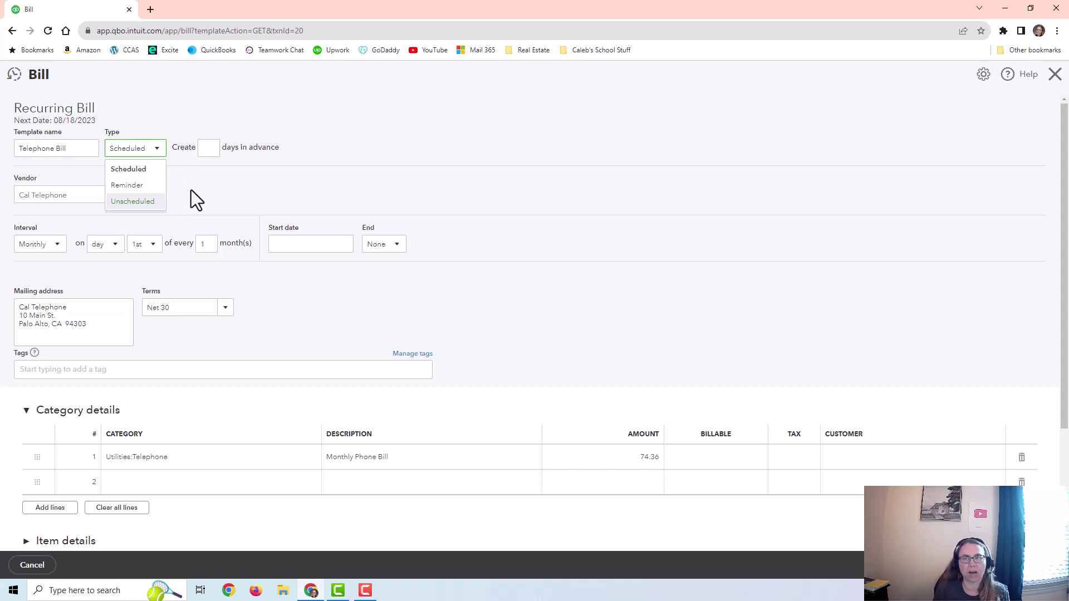
left_click(214, 155)
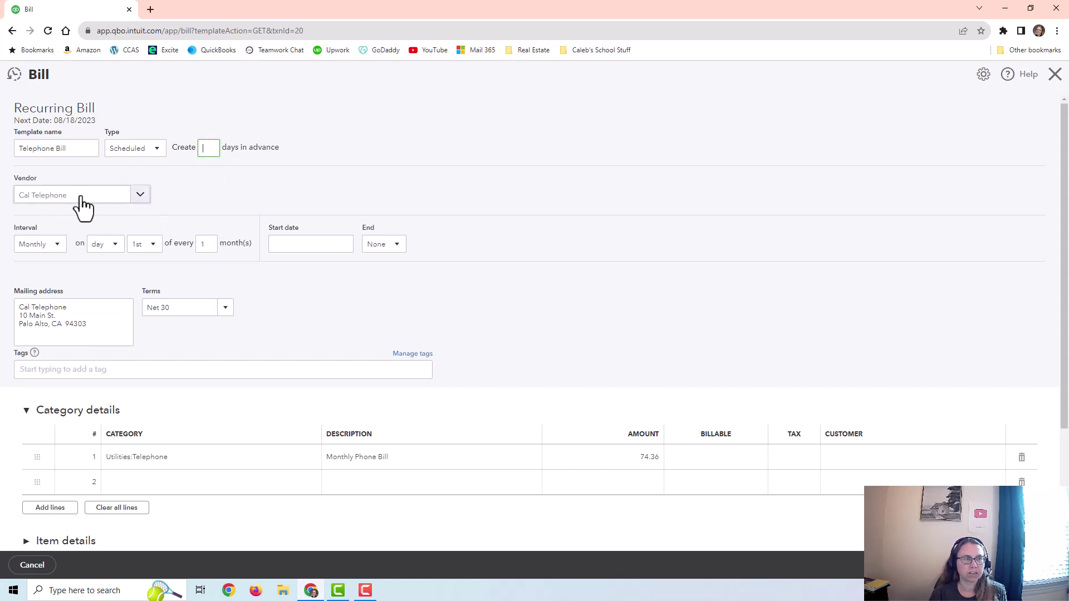
left_click(40, 245)
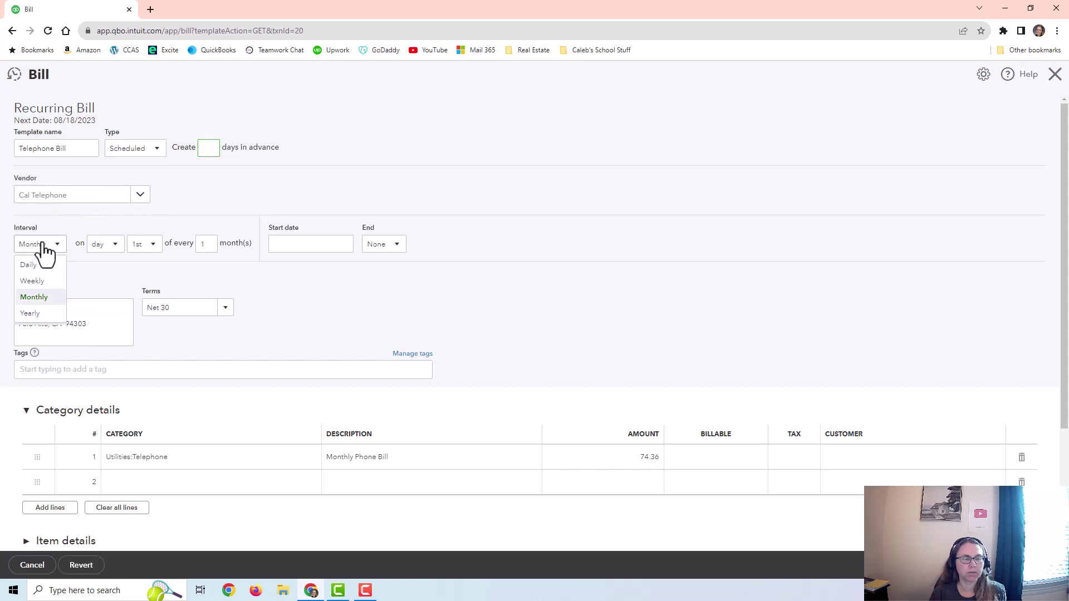
Keep the Telephone Bill recurring Monthly, every 1 month.
left_click(39, 298)
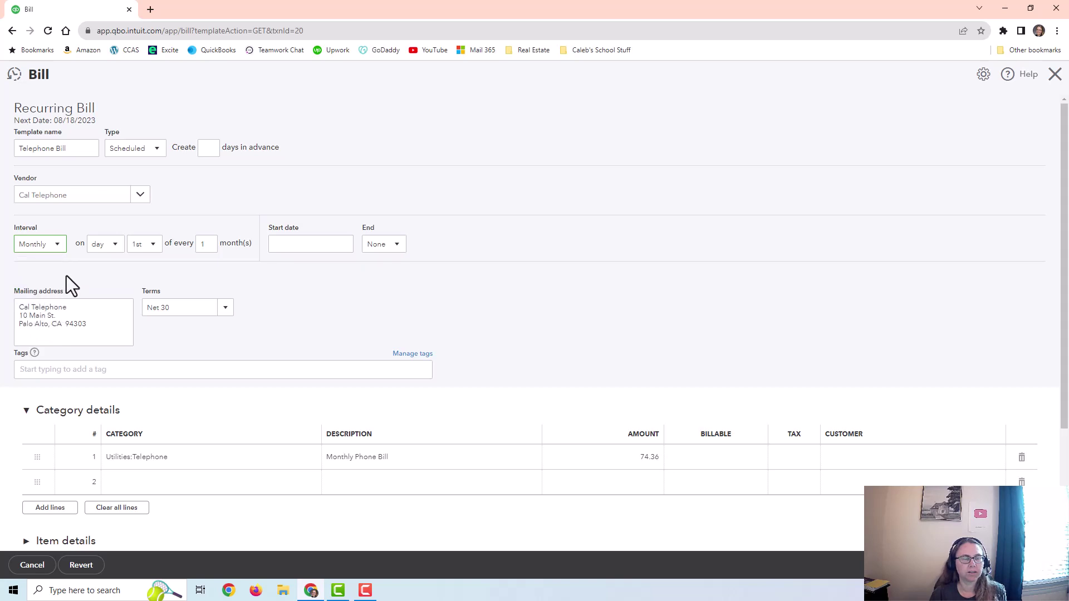
left_click(100, 246)
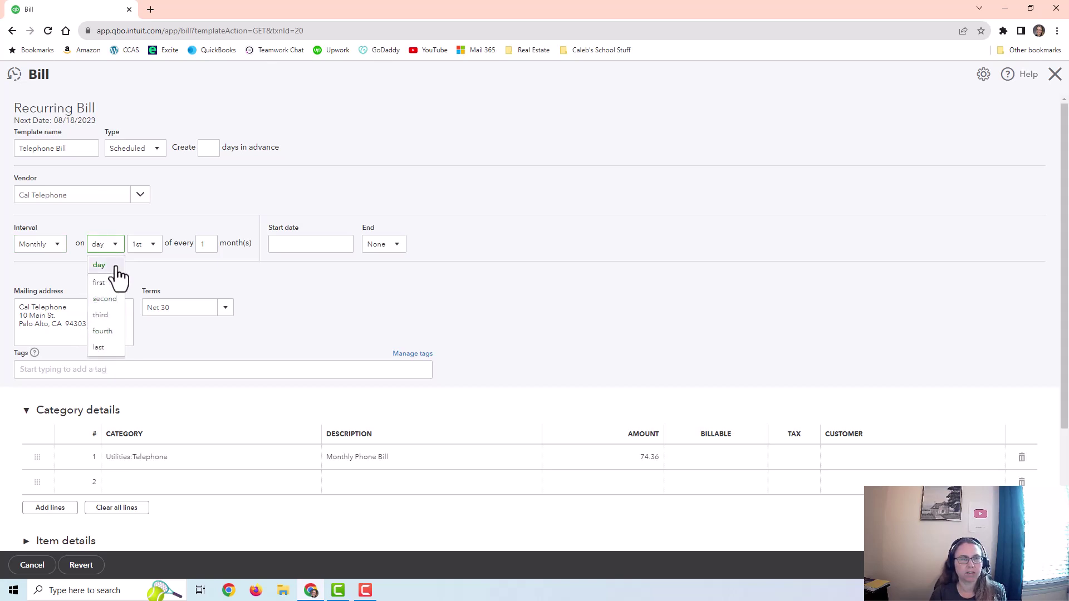
left_click(145, 245)
scroll(142, 334, "down", 5)
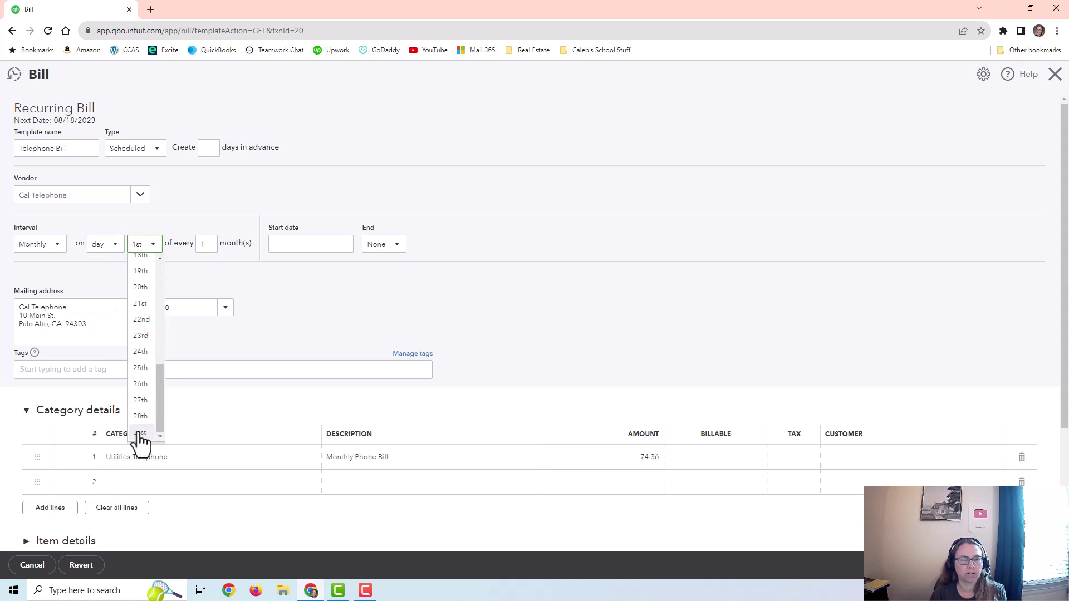
scroll(147, 371, "up", 2)
scroll(145, 362, "up", 4)
left_click(208, 243)
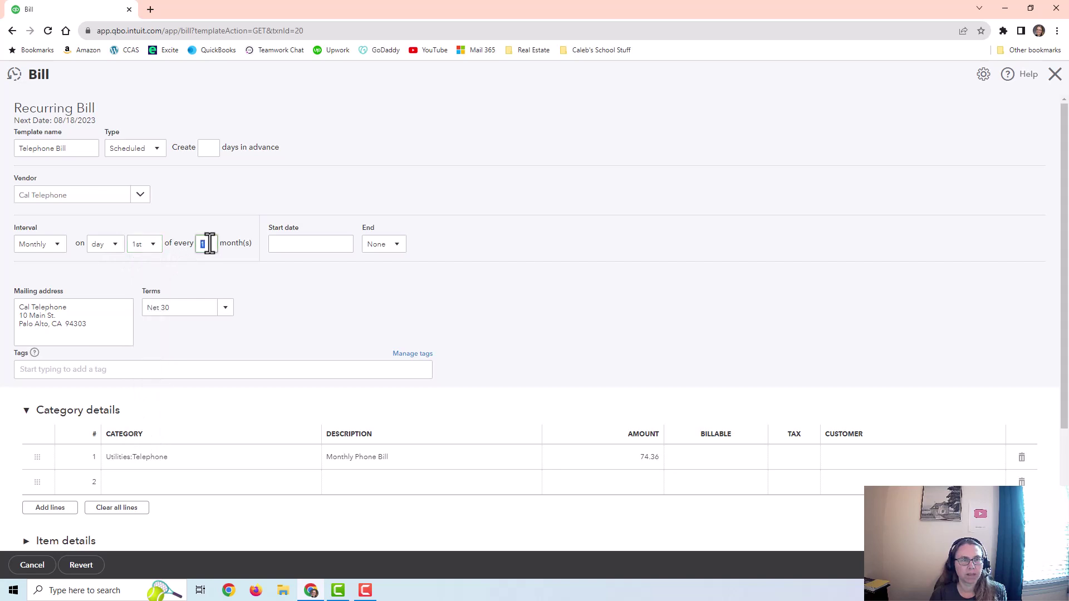
double_click(214, 244)
type("1")
Set the template's End option to By a specific date and close the form unsaved.
left_click(343, 244)
left_click(396, 245)
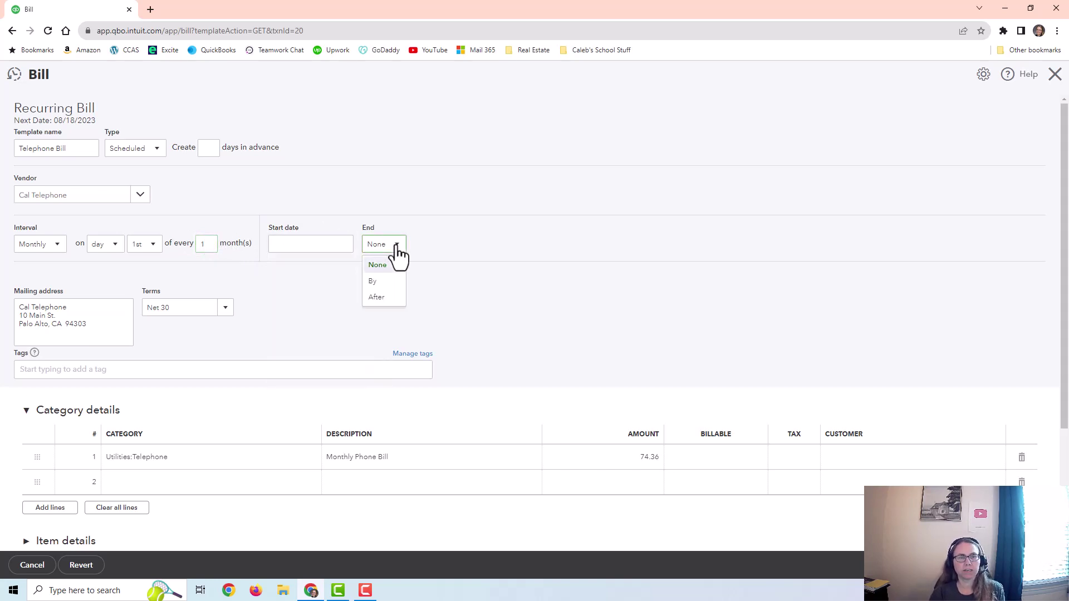
left_click(377, 281)
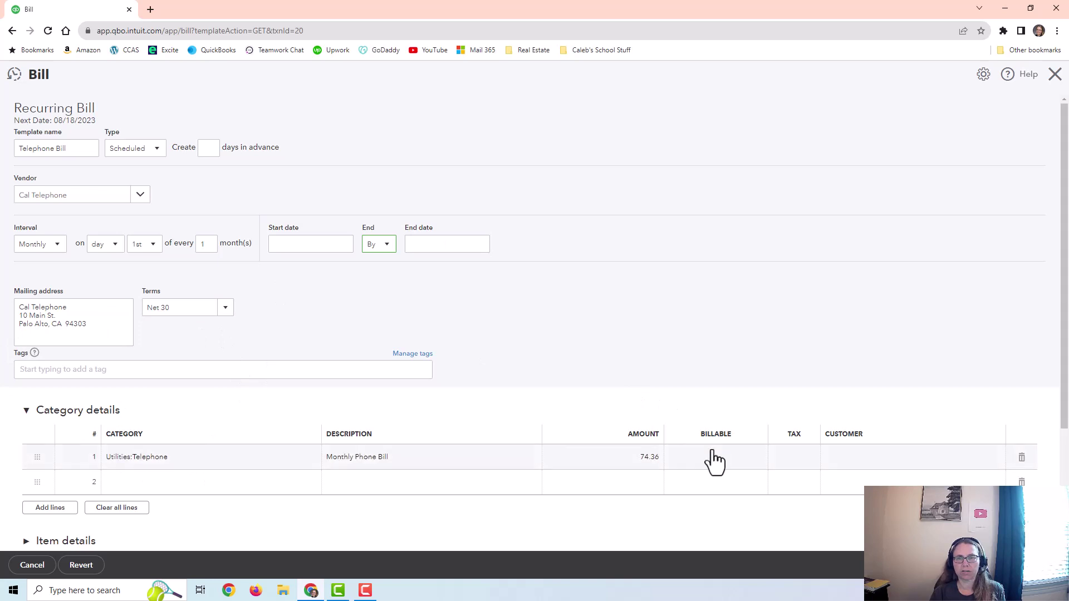
scroll(267, 359, "down", 3)
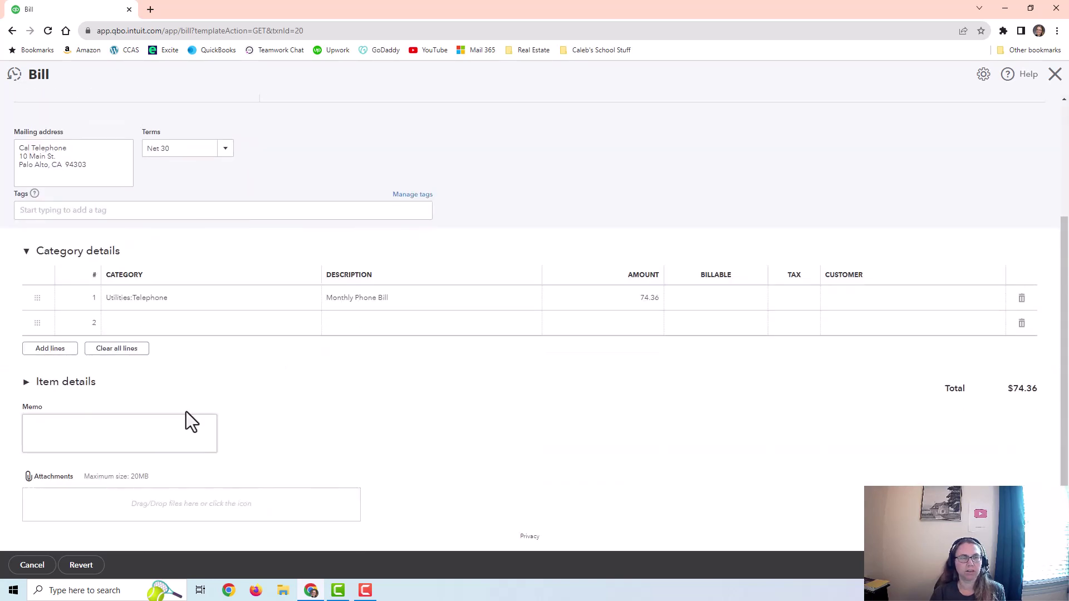
scroll(219, 399, "up", 3)
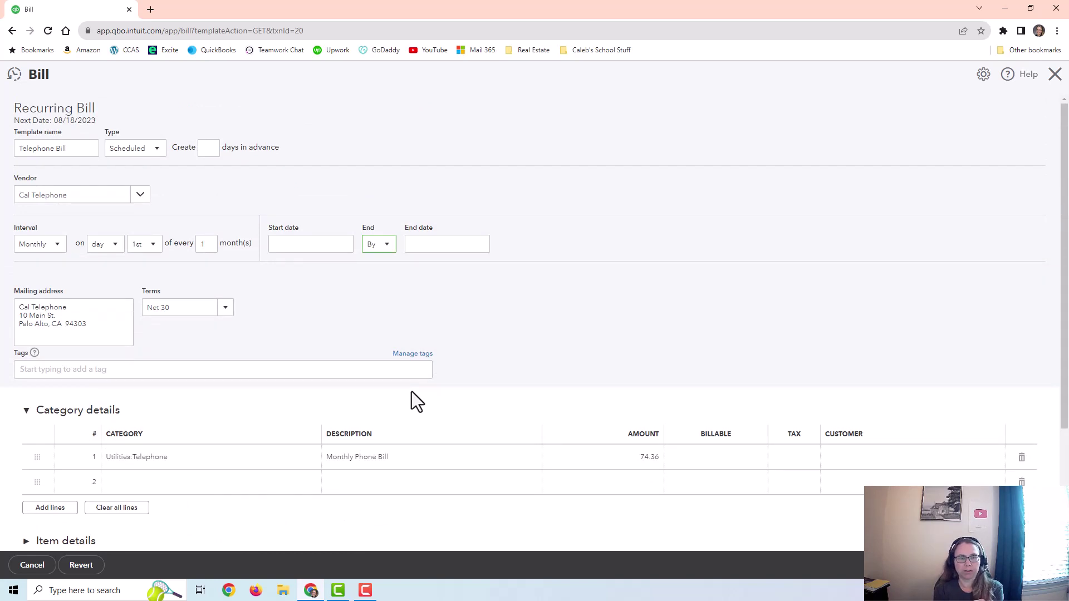
key("F10")
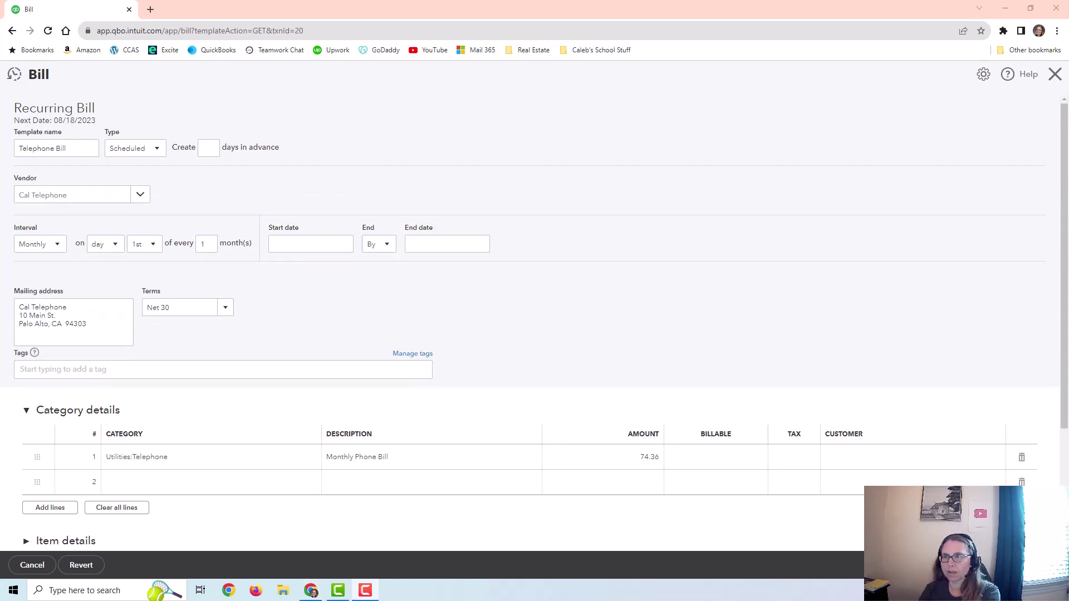
left_click(1054, 74)
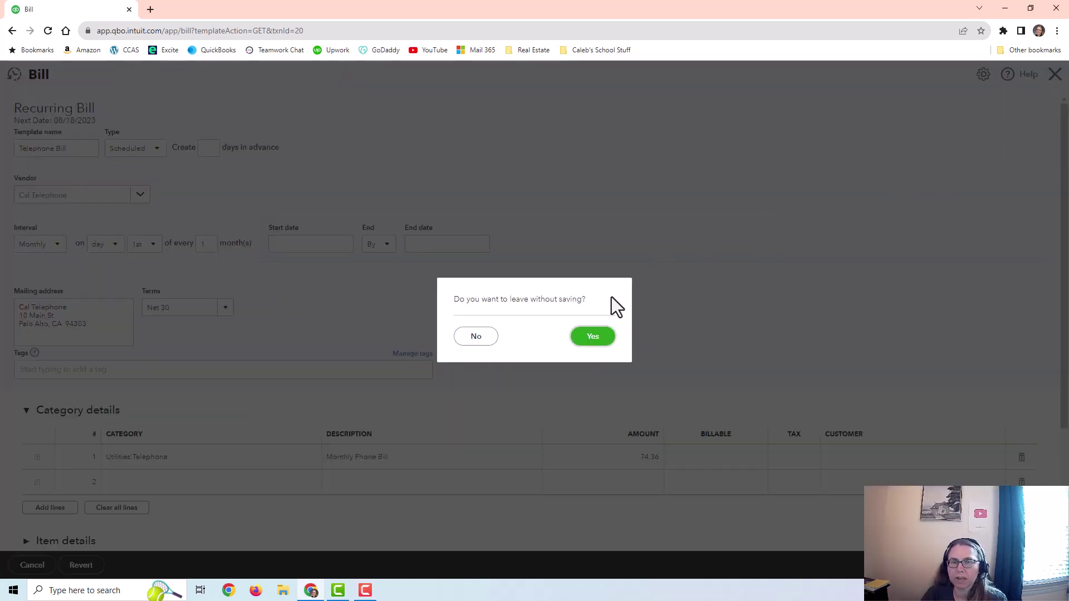
Leave the bill without saving and go to Sales > Customers to find the gardening invoice.
left_click(593, 336)
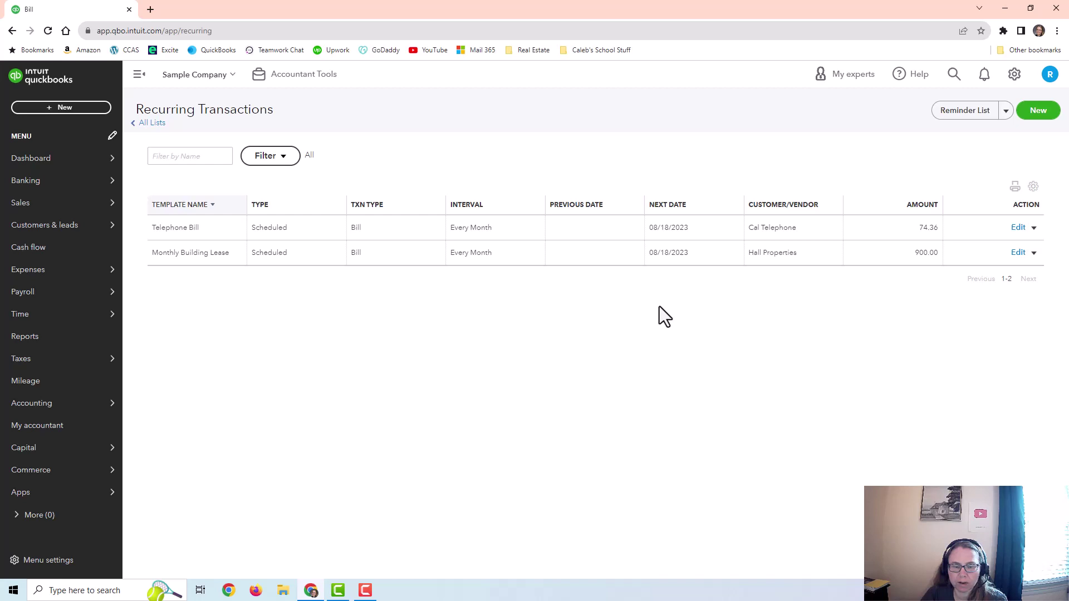
left_click(31, 212)
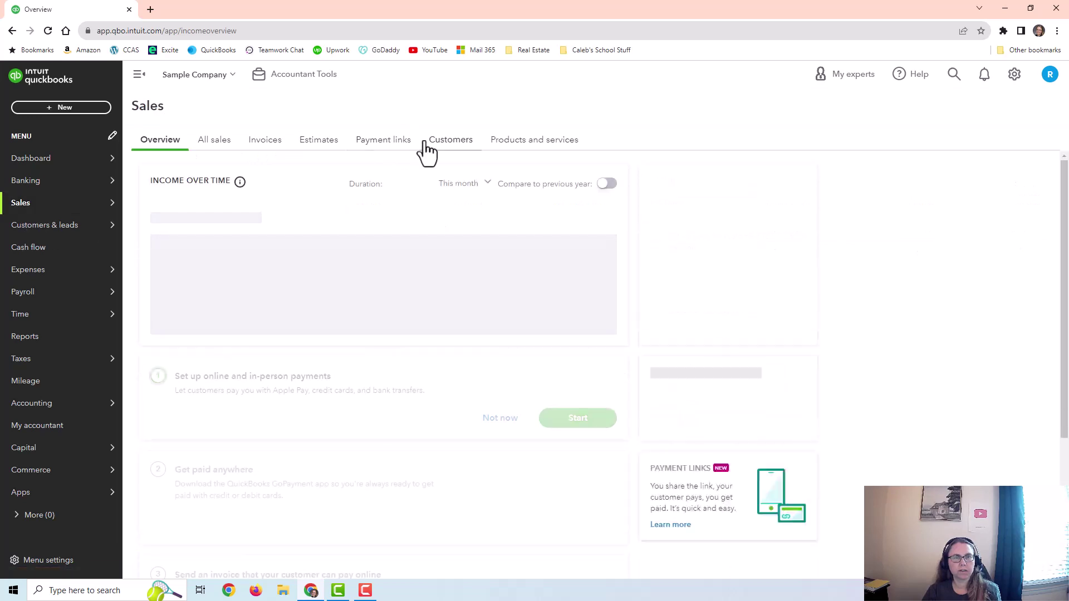
left_click(425, 143)
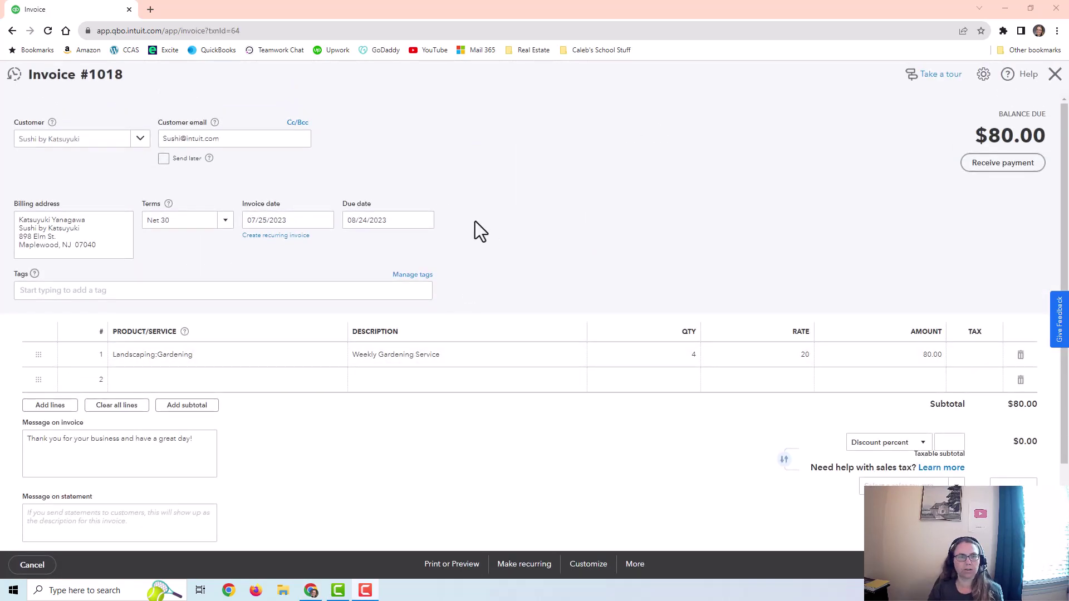
scroll(490, 334, "down", 3)
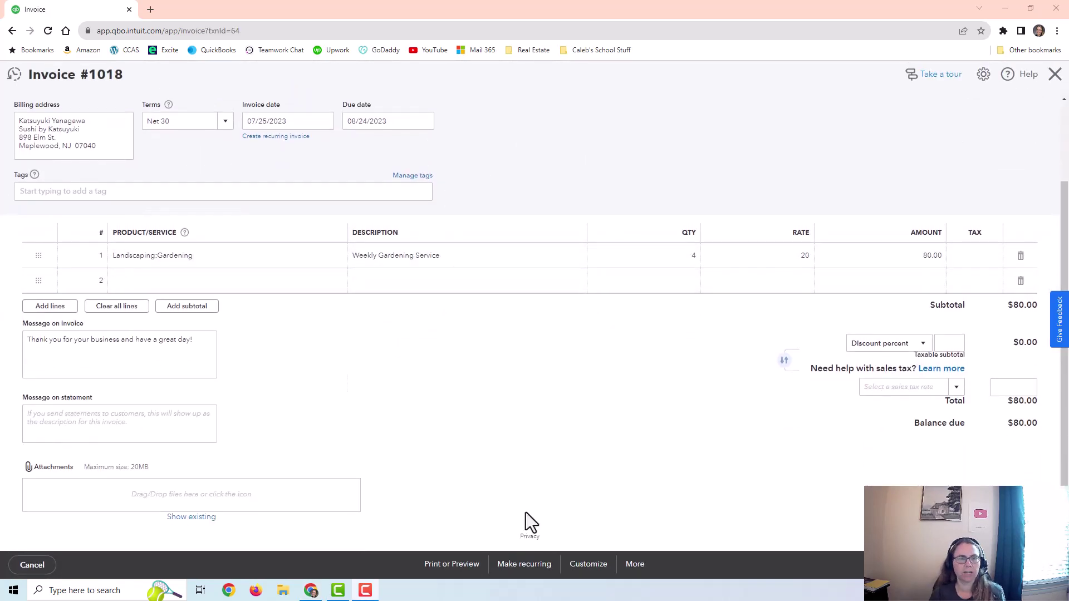
Make the invoice a Scheduled monthly template on the 5th, 0 days in advance, print later cleared.
left_click(524, 565)
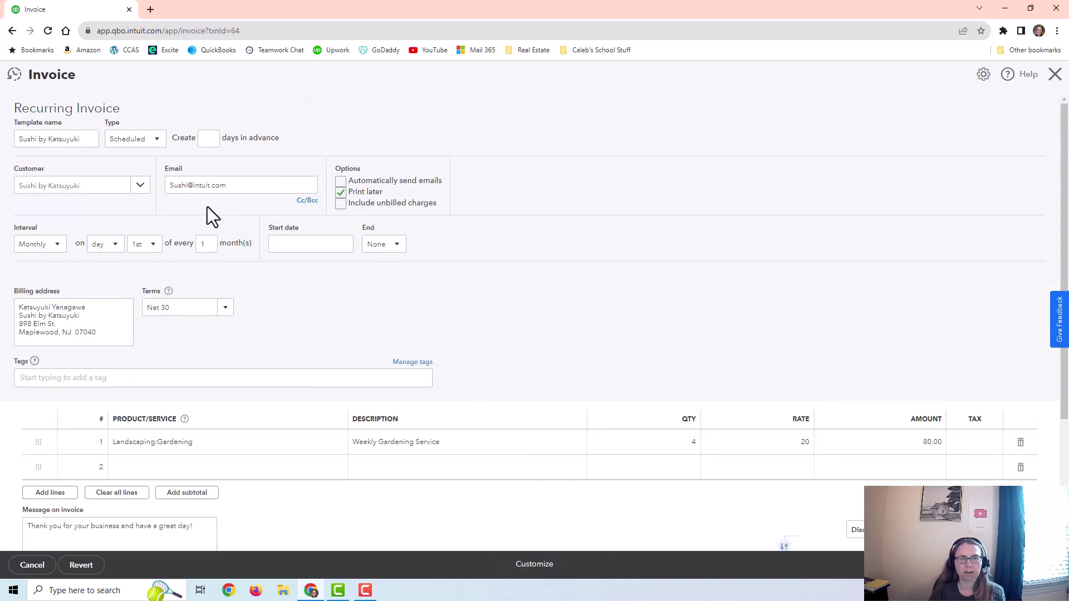
left_click(204, 138)
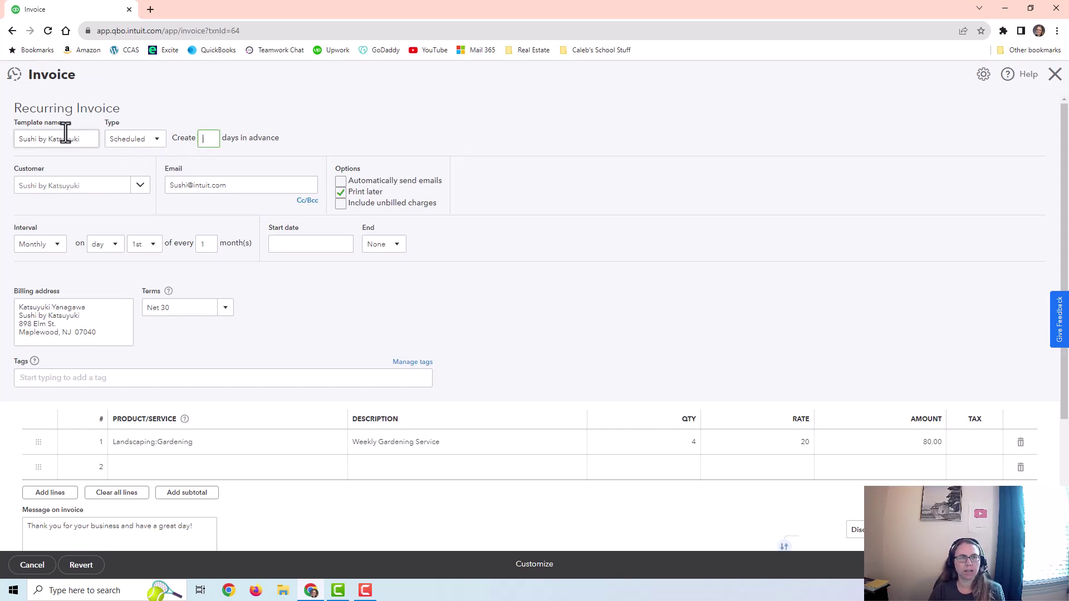
left_click(123, 142)
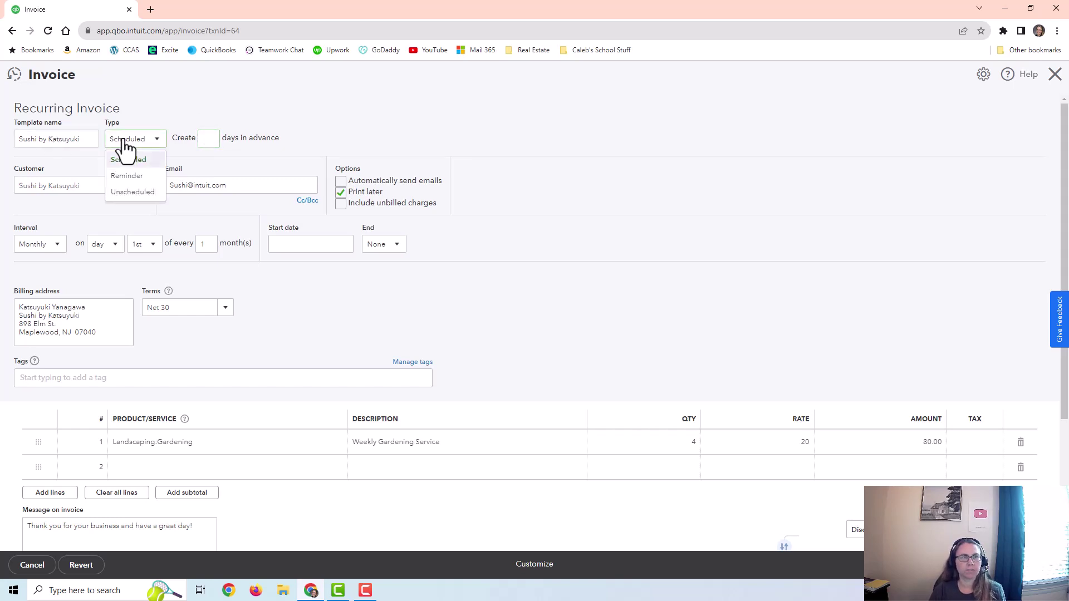
left_click(215, 136)
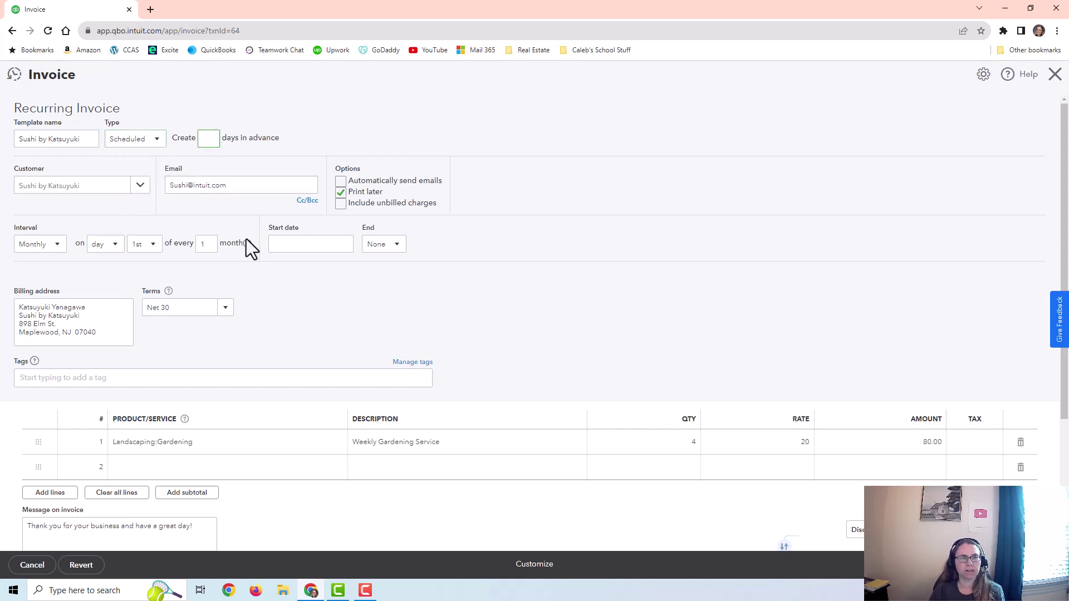
left_click(33, 247)
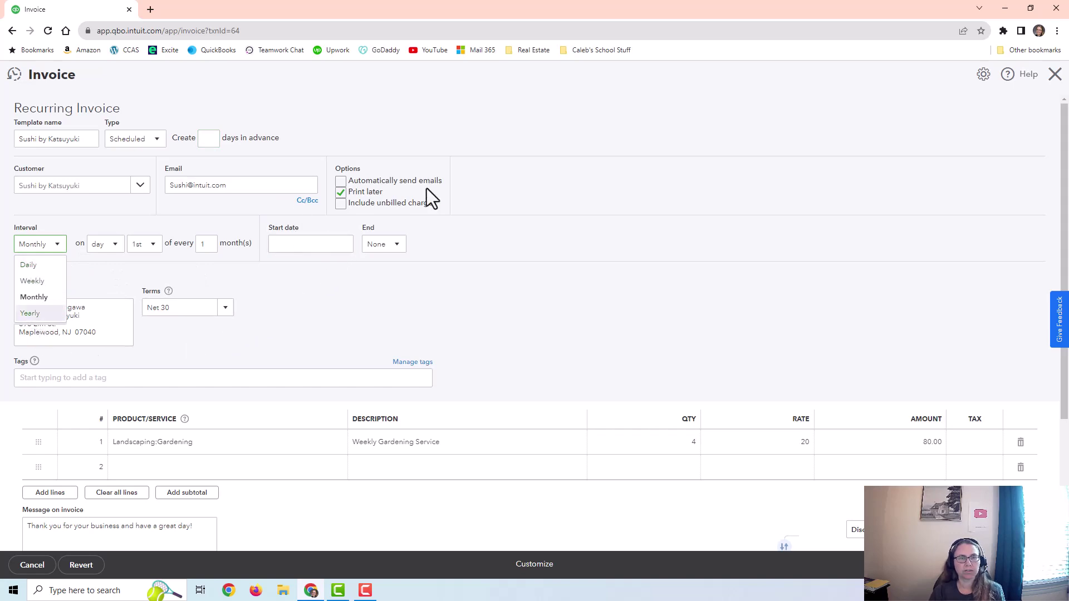
left_click(341, 192)
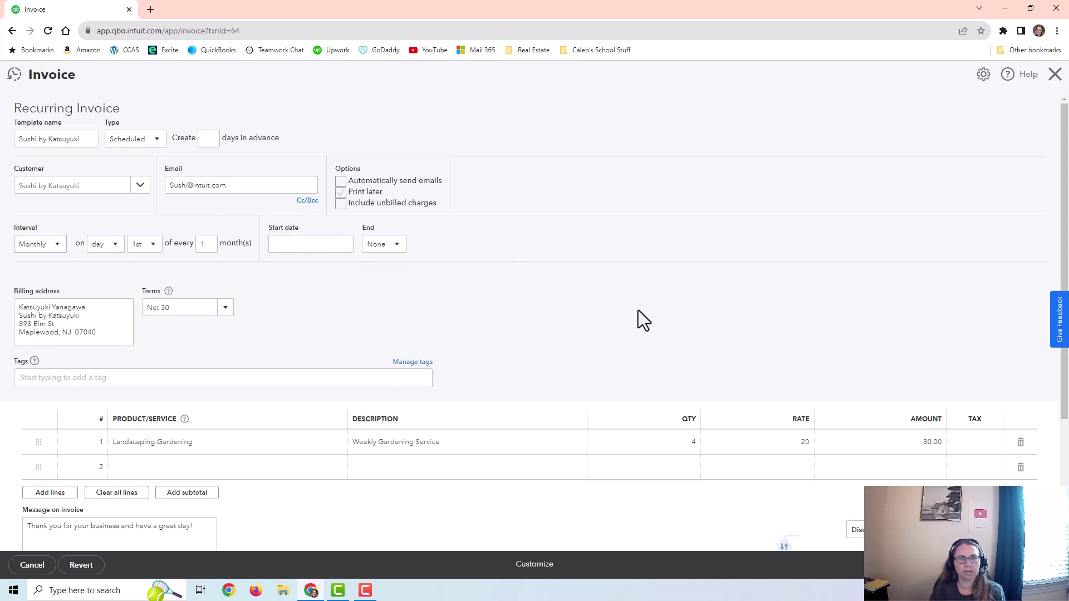
left_click(206, 139)
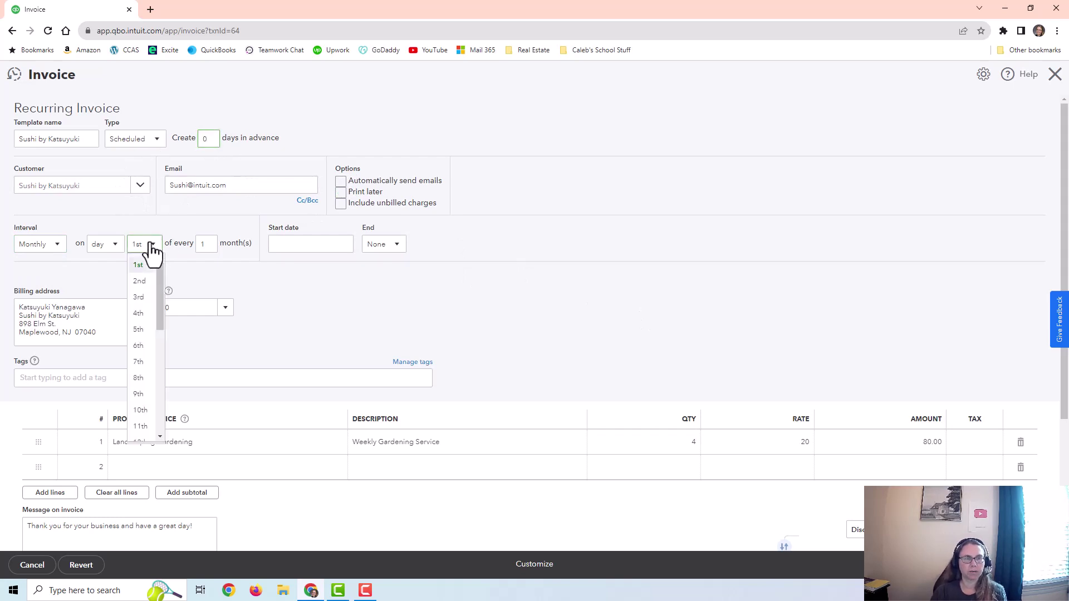
left_click(140, 330)
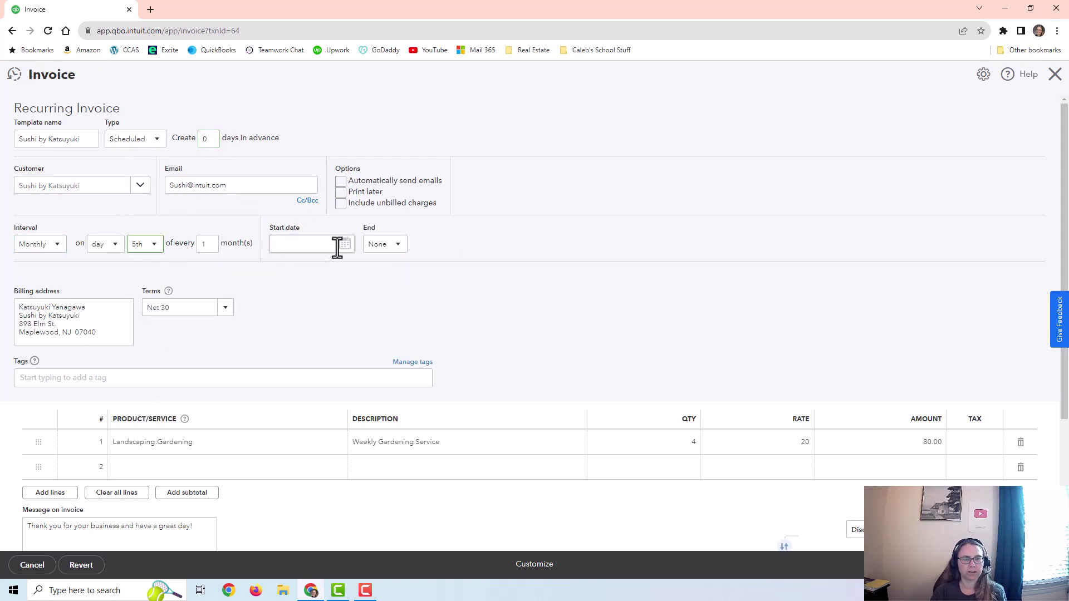
Start the recurring invoice on 09/05/2023 and set its End to None.
left_click(340, 246)
left_click(374, 272)
left_click(312, 320)
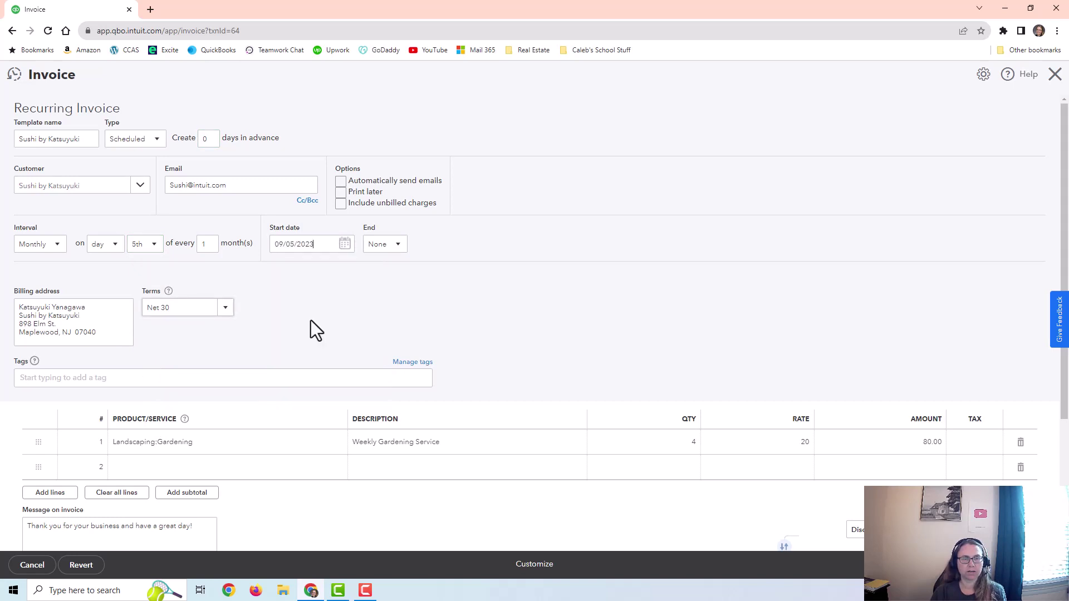
left_click(347, 245)
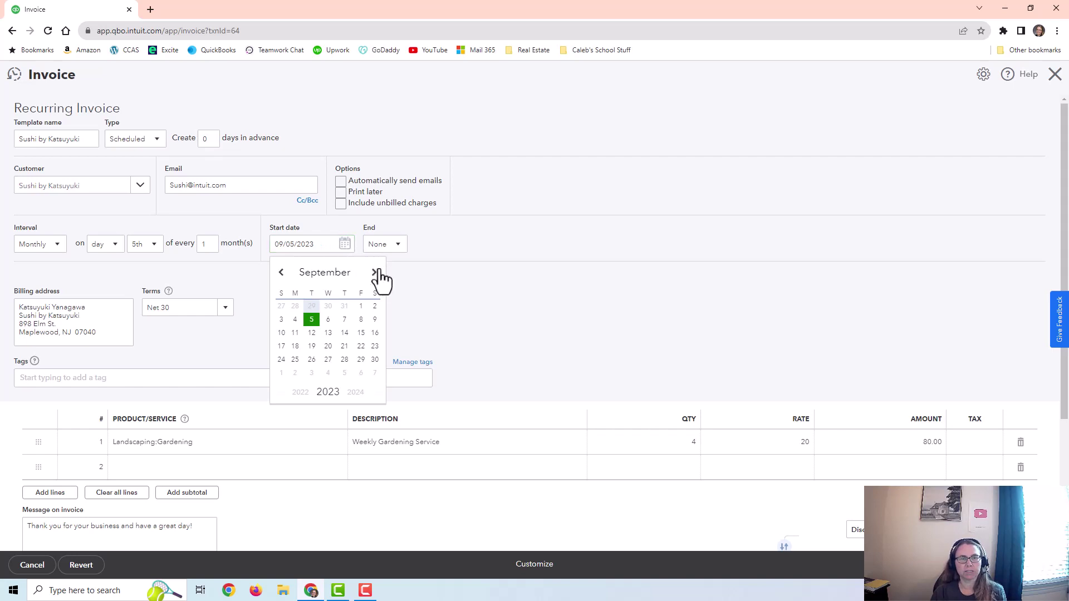
left_click(374, 273)
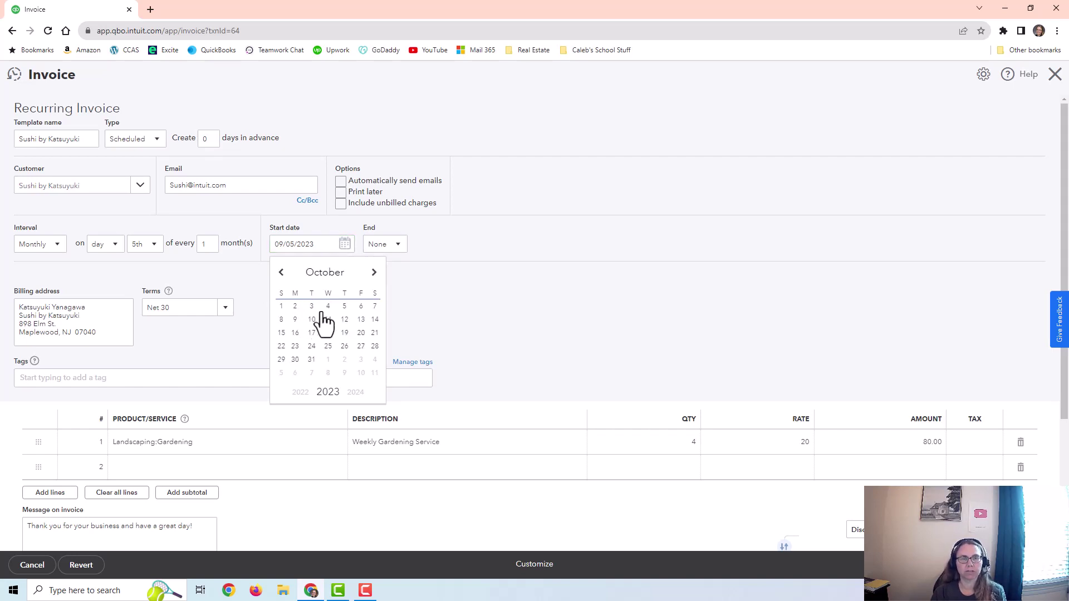
left_click(281, 273)
left_click(450, 273)
left_click(388, 249)
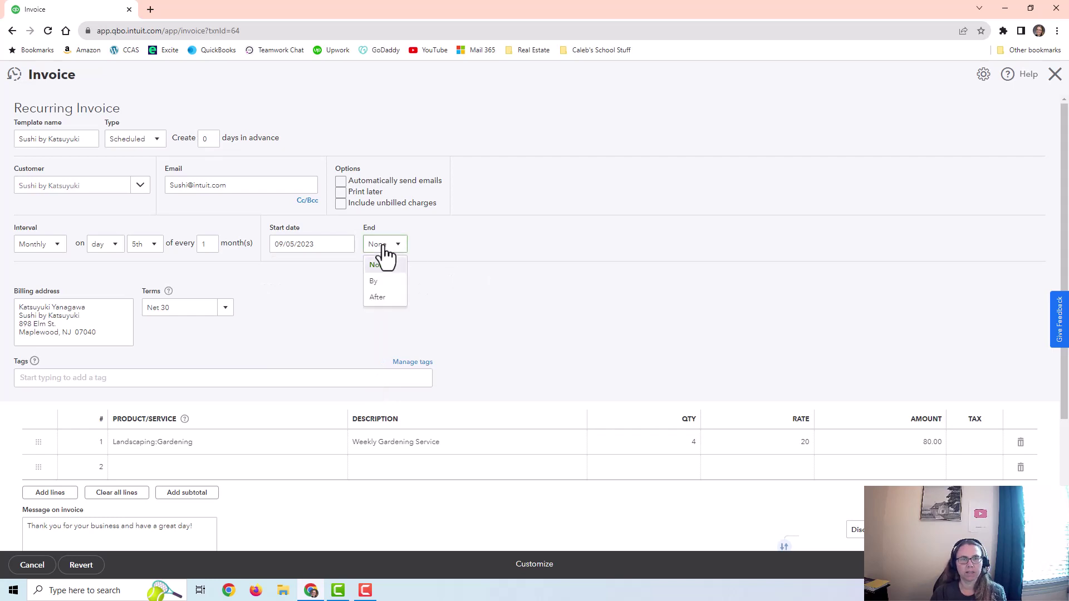
left_click(378, 297)
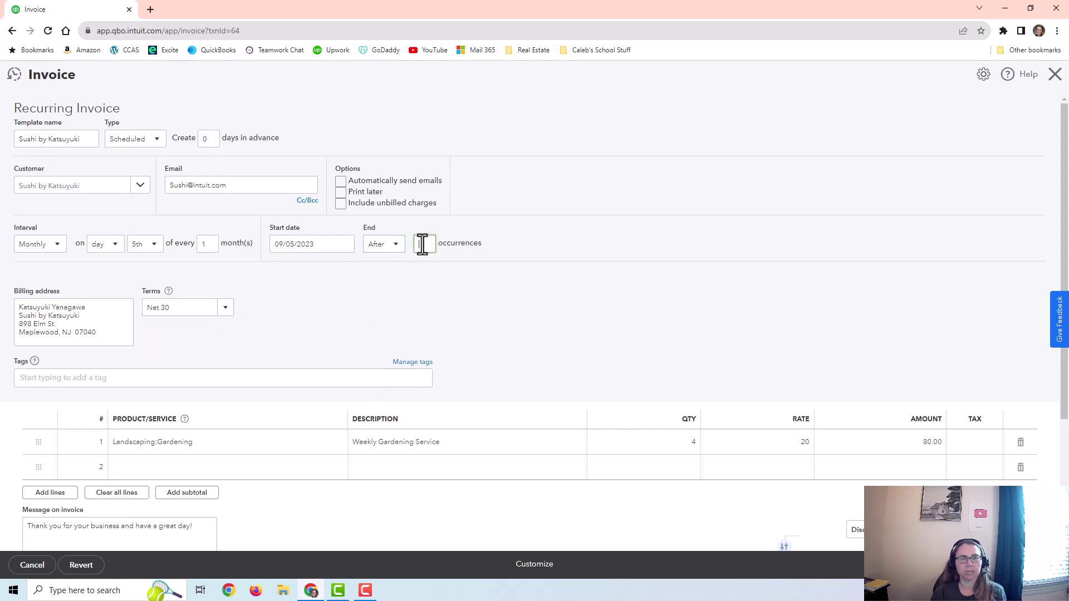
left_click(398, 249)
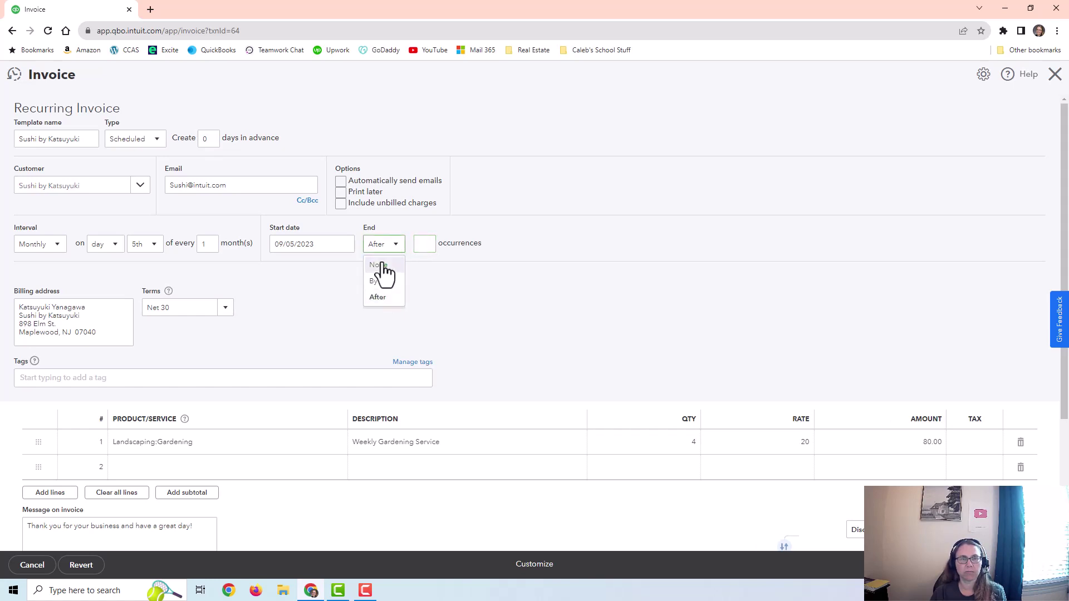
left_click(379, 265)
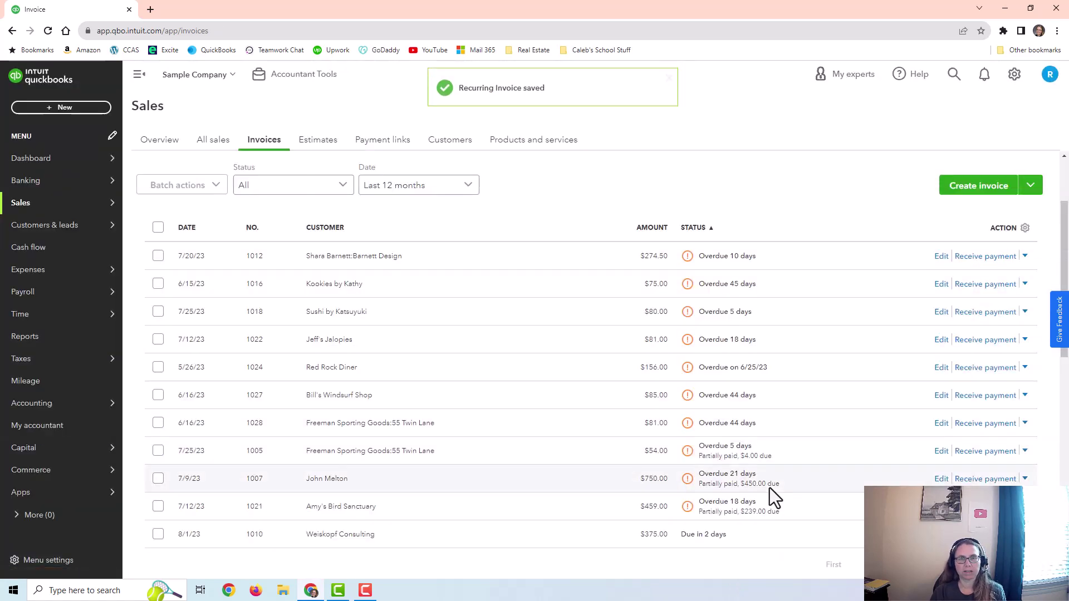
Open the Recurring transactions list from the gear menu.
left_click(1014, 75)
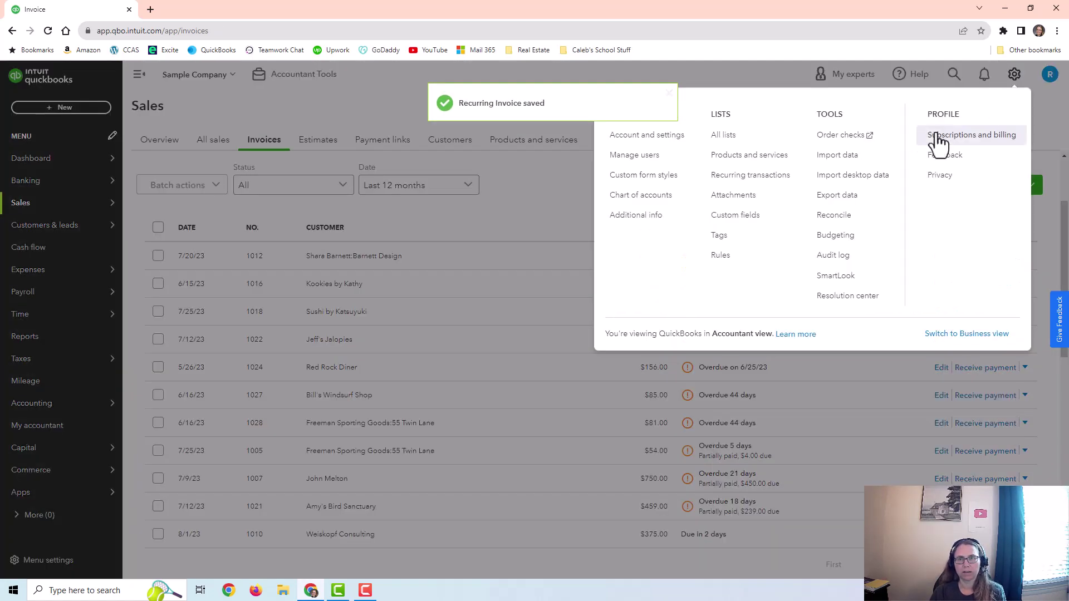
left_click(758, 175)
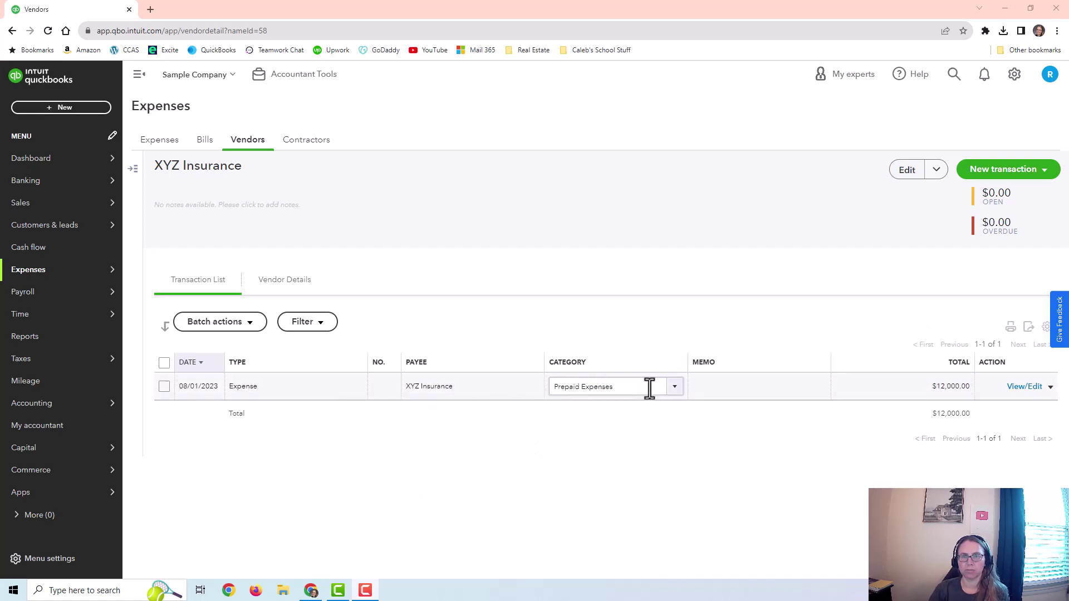
Review the $12,000.00 expense's category list and leave it as Prepaid Expenses.
left_click(675, 388)
left_click(675, 388)
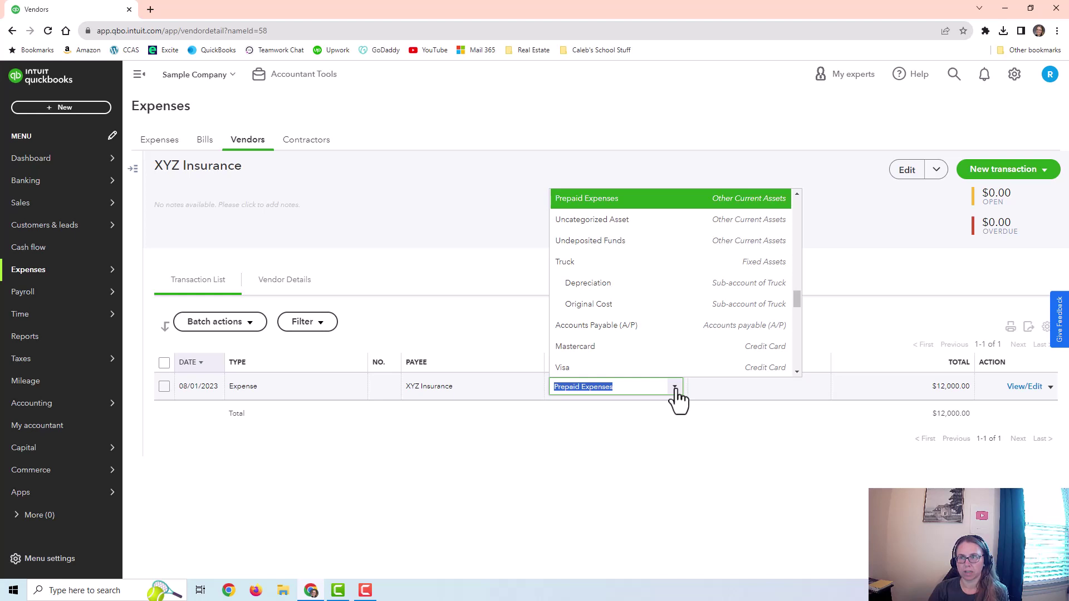
left_click(690, 428)
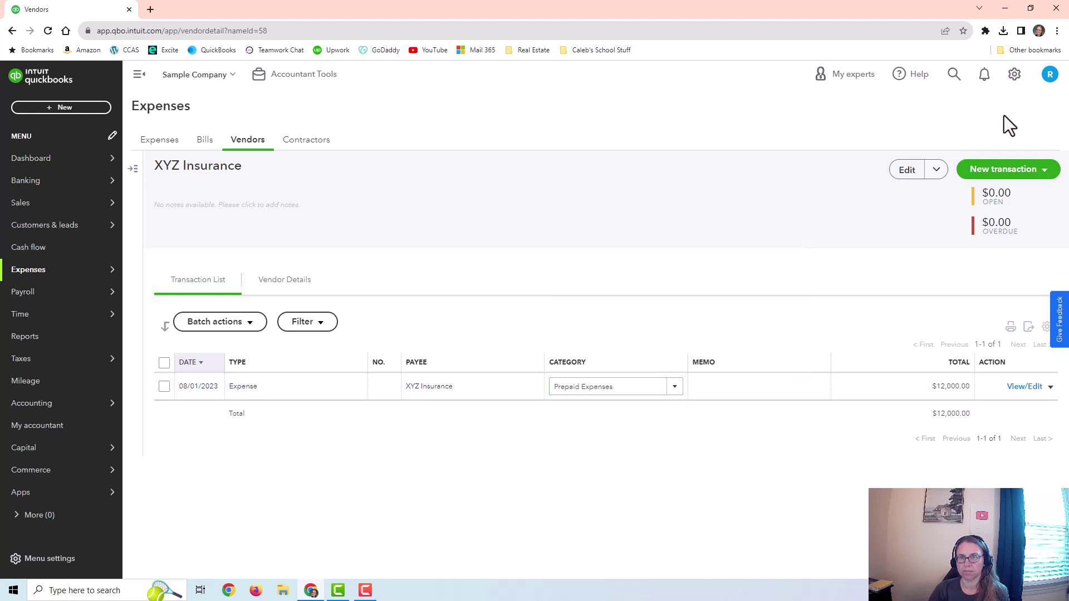
Start a new journal entry dated 08/31/2023.
left_click(66, 109)
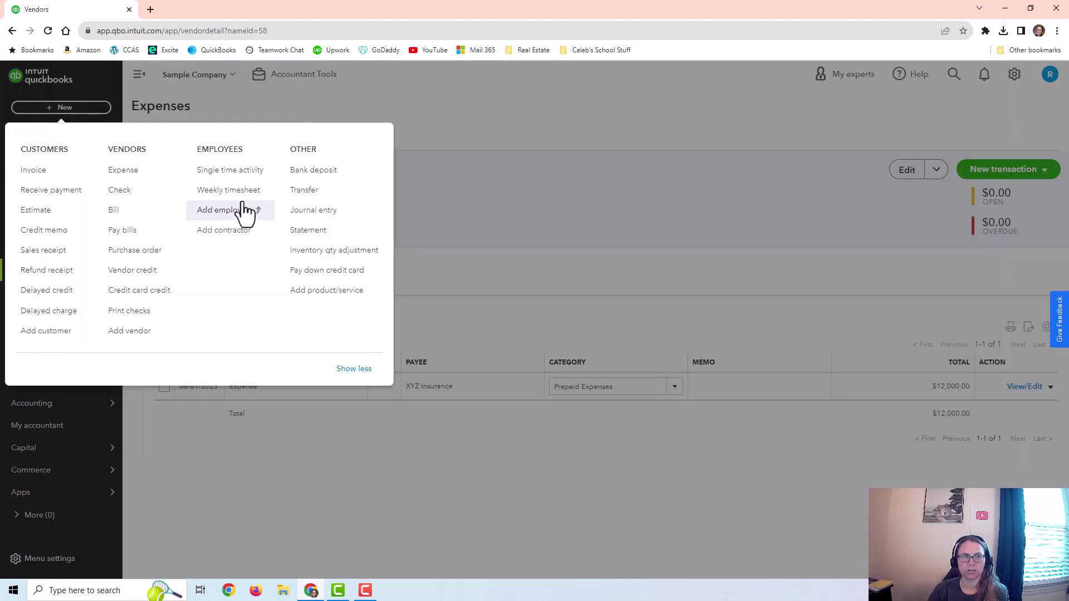
left_click(330, 213)
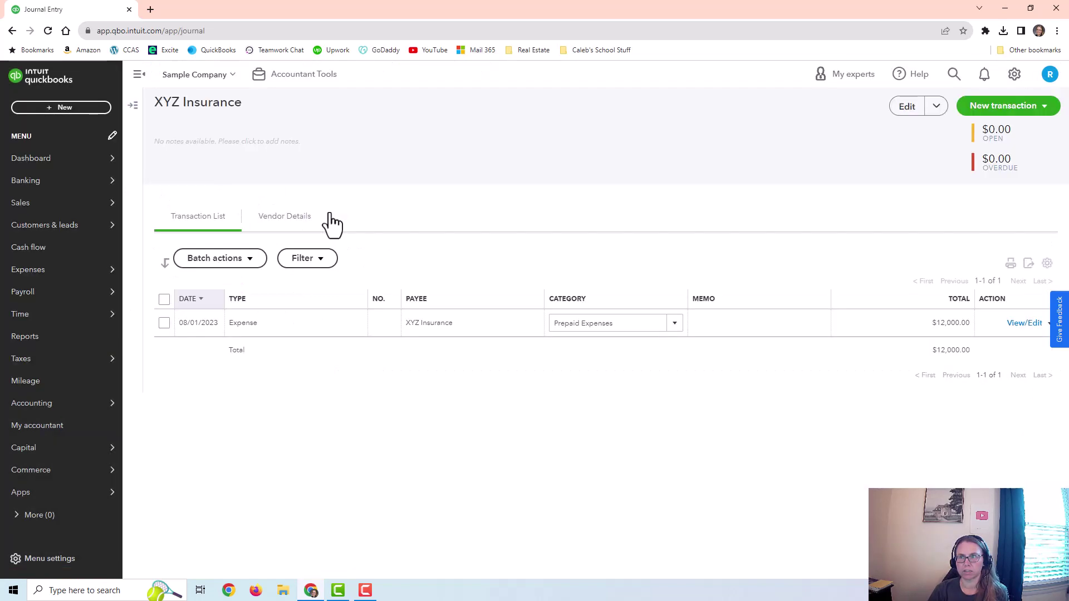
left_click(69, 156)
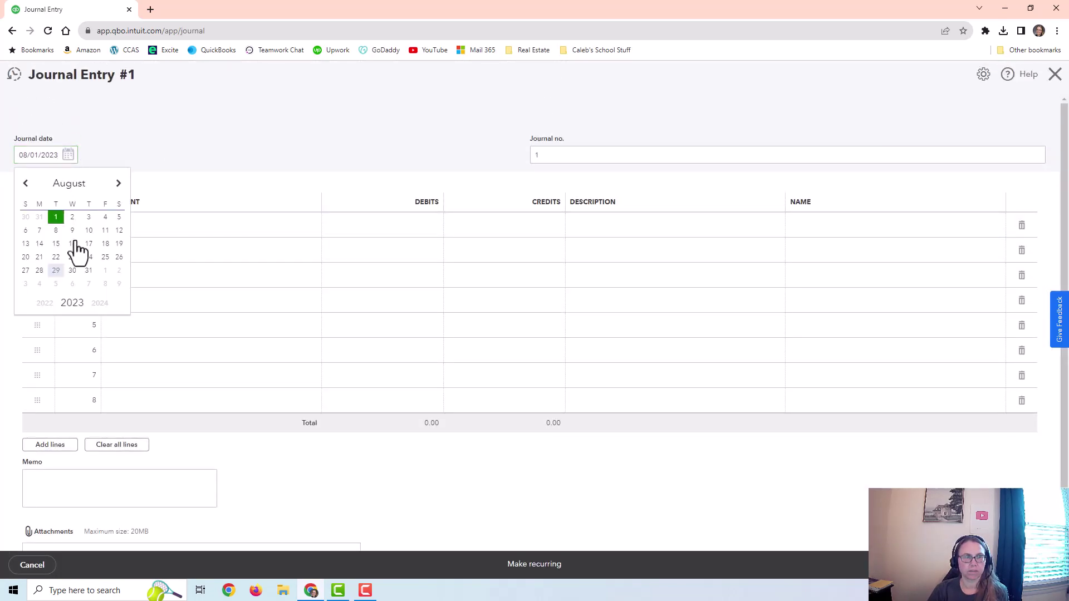
left_click(88, 271)
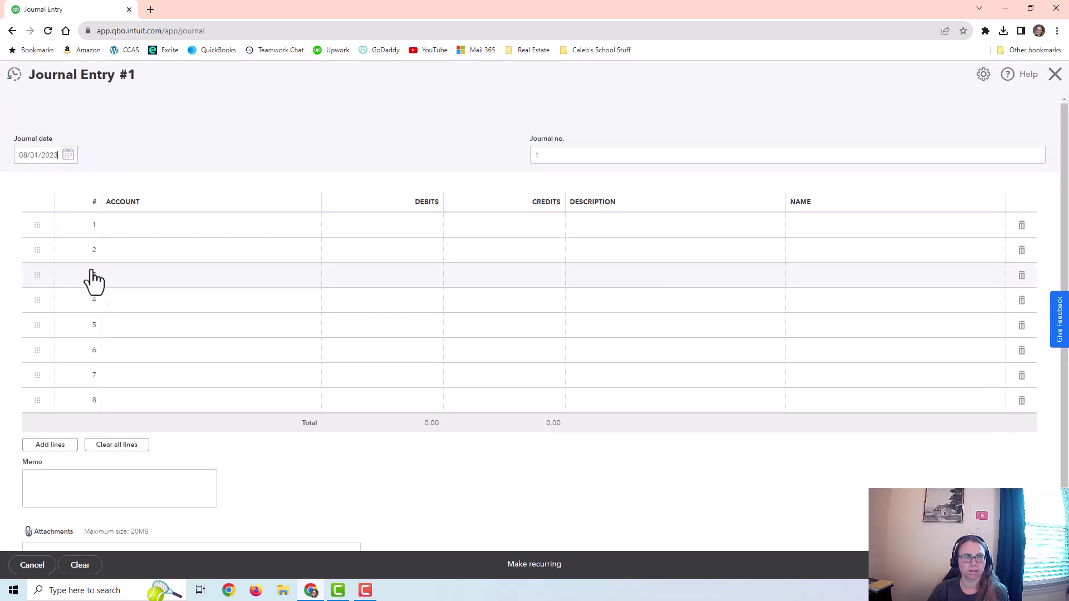
Enter line 1 as Insurance debit 1,000 and line 2 as Prepaid Expenses.
left_click(201, 238)
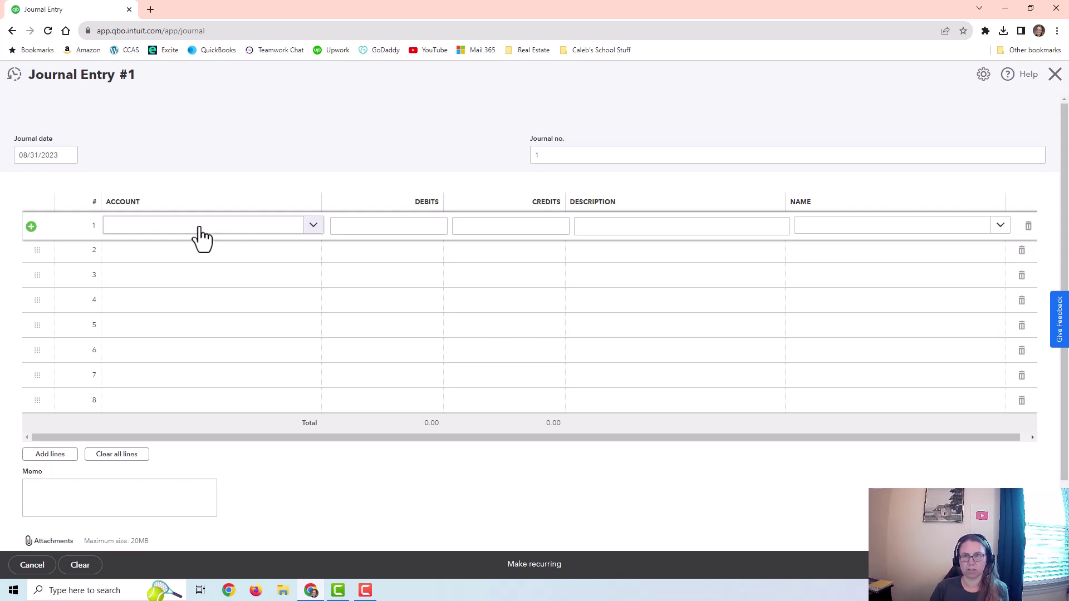
left_click(204, 230)
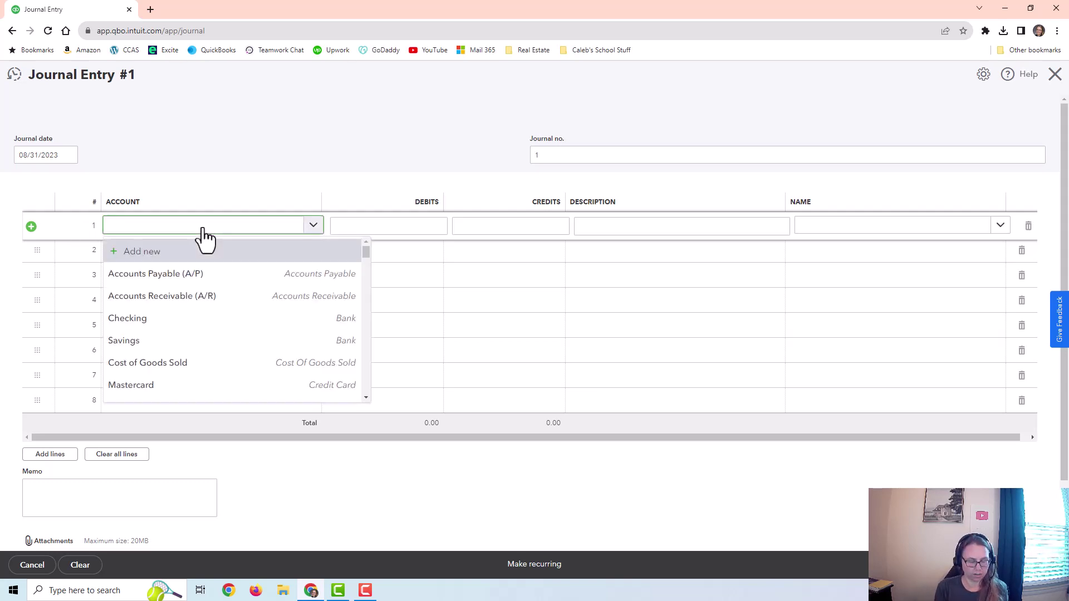
type("insua")
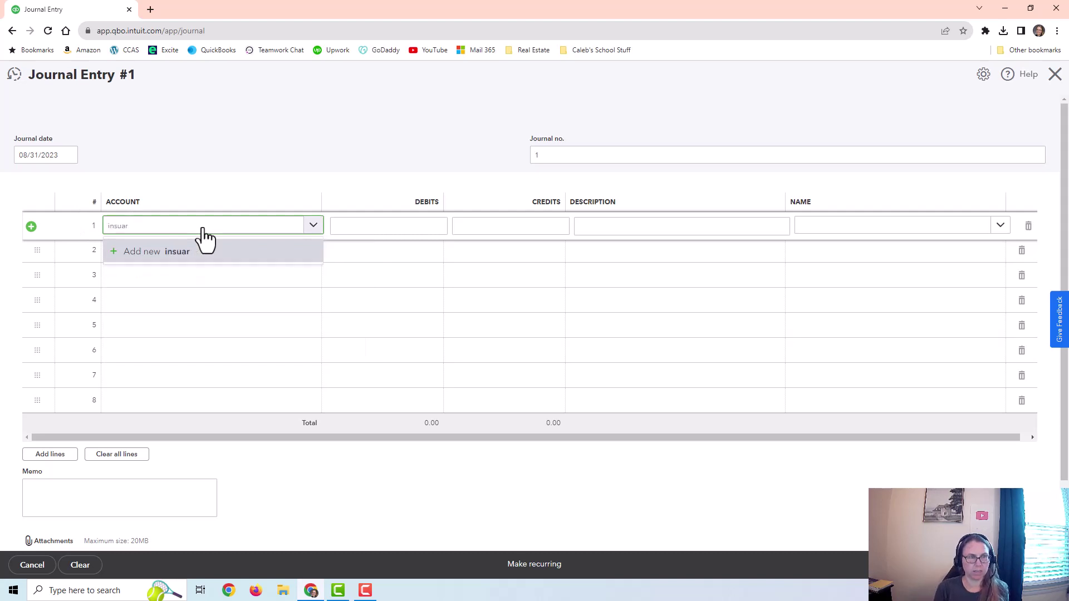
key("BackSpace")
type("rance")
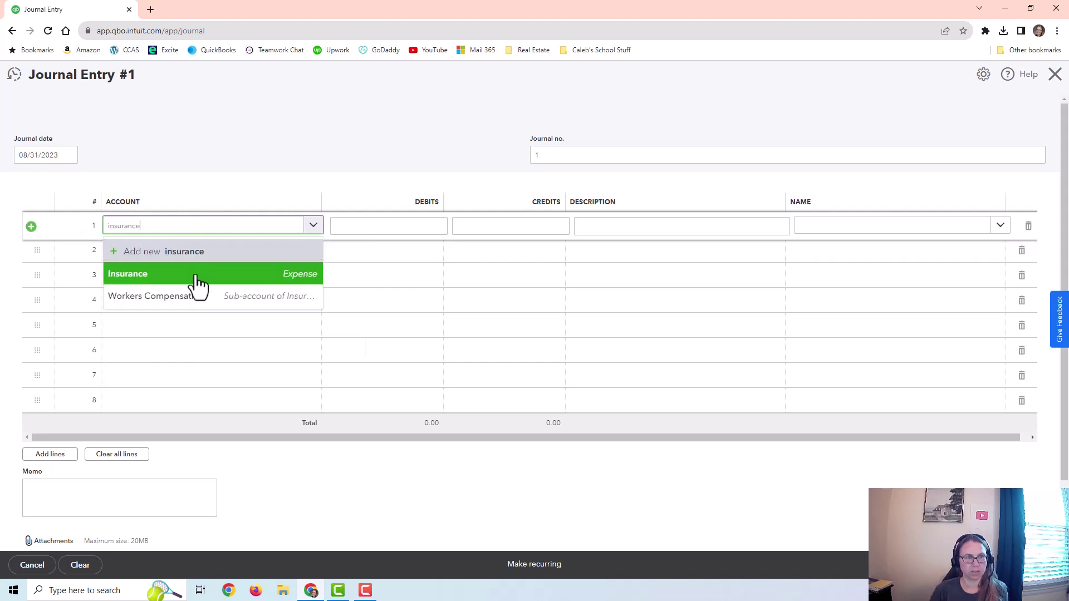
left_click(199, 286)
left_click(386, 227)
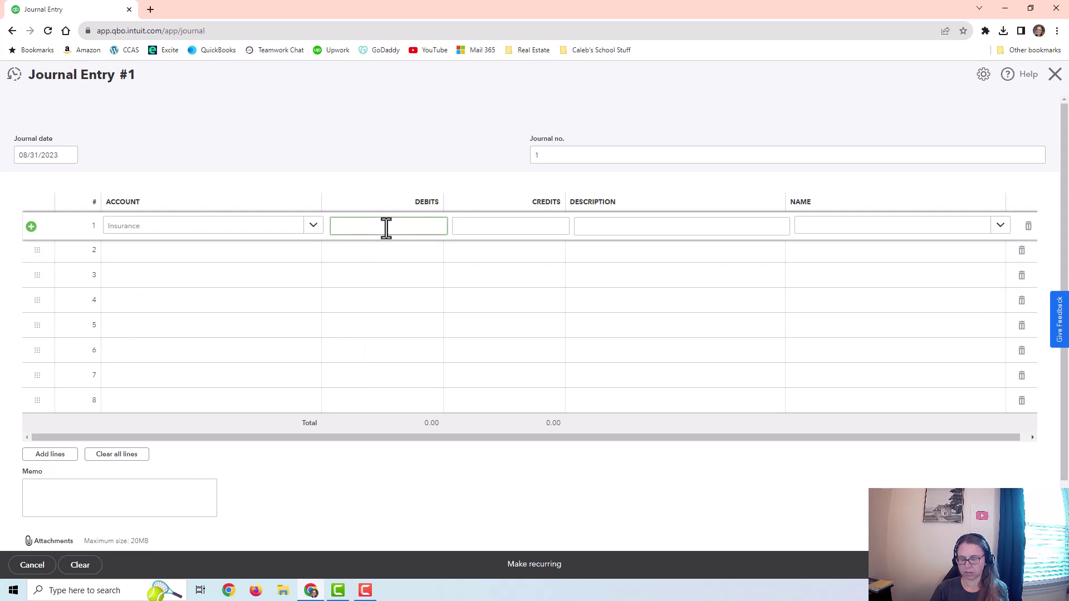
type("1000")
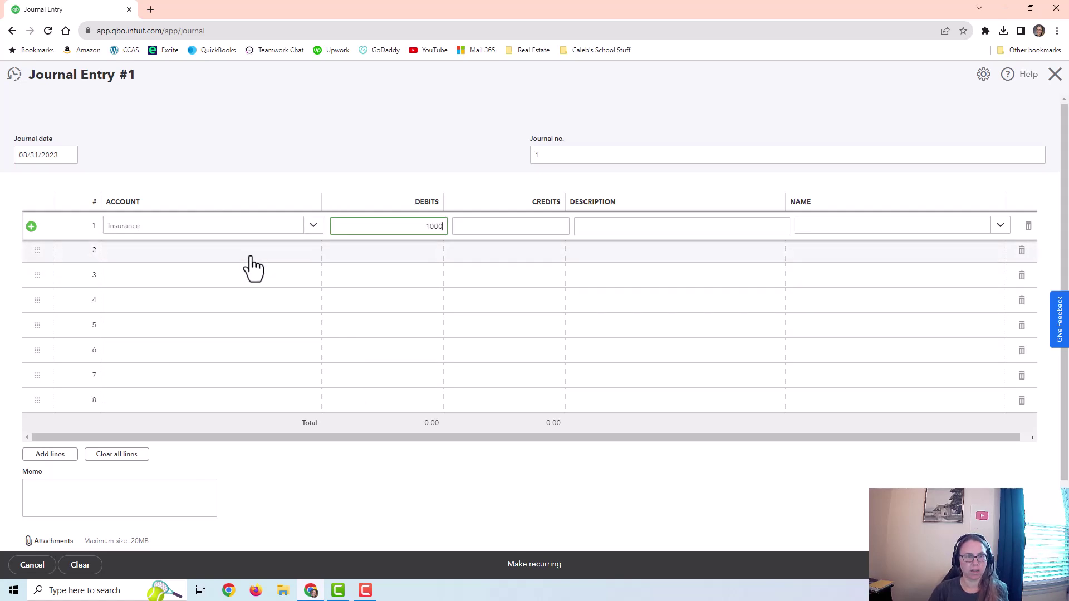
left_click(253, 266)
type("pre")
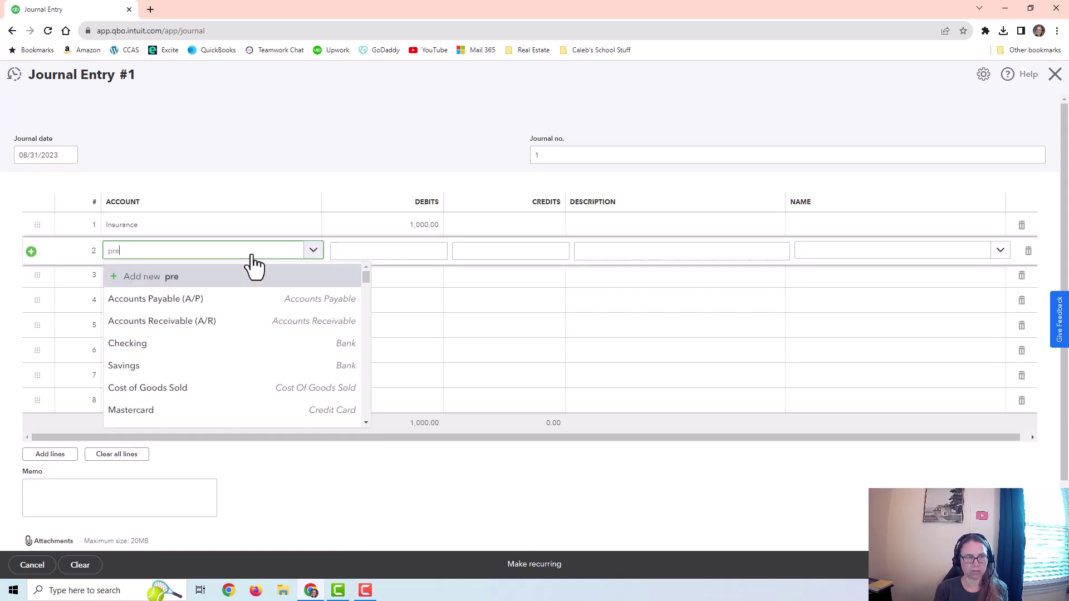
type("paid")
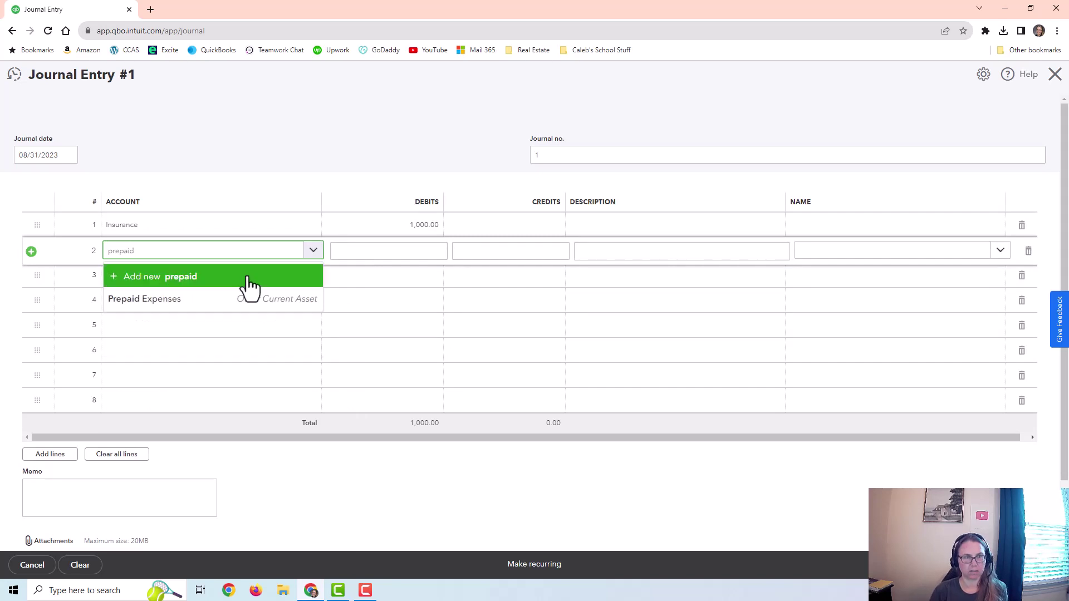
left_click(245, 299)
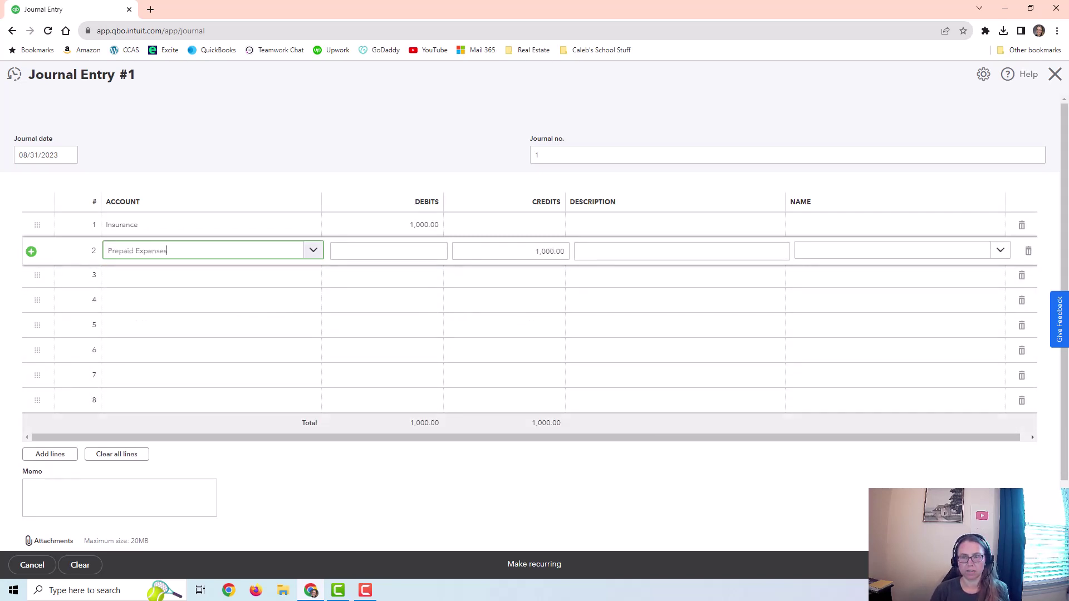
left_click(779, 484)
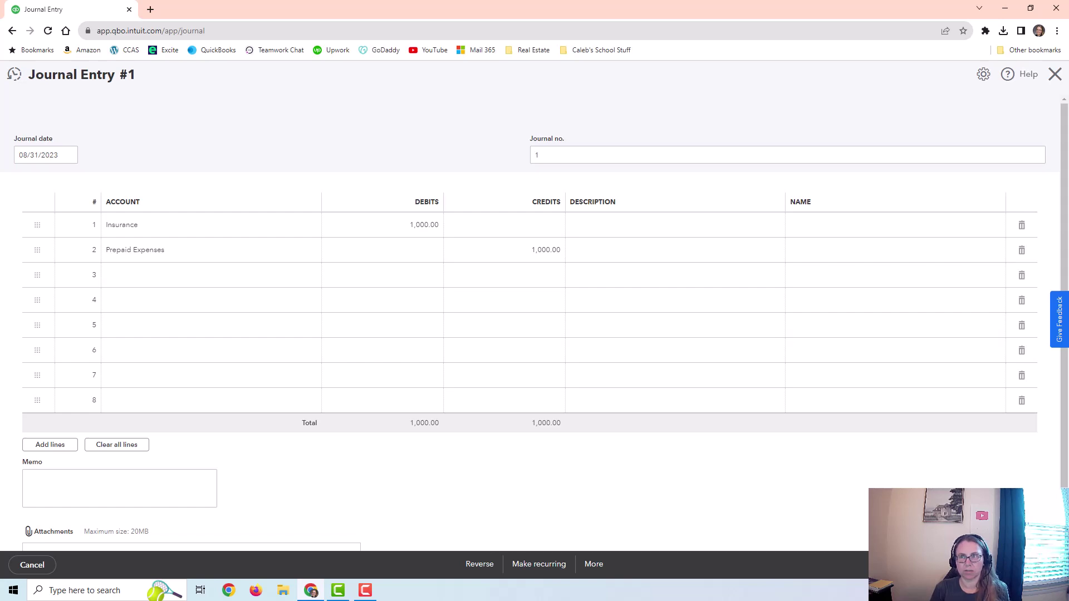
Turn the journal entry into a recurring template named 'Insurance Expense'.
left_click(538, 565)
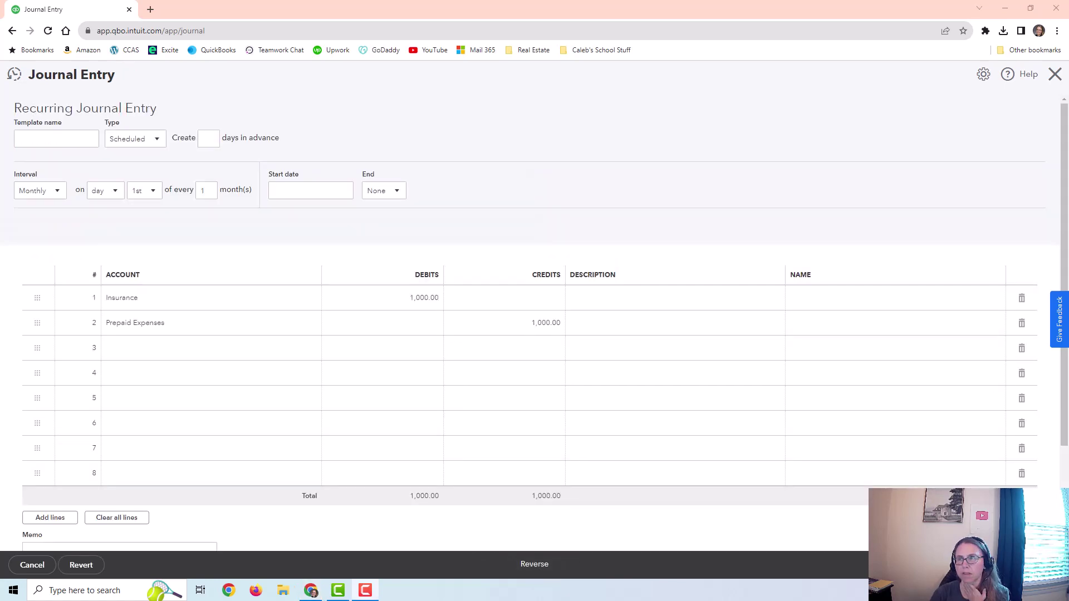
left_click(53, 140)
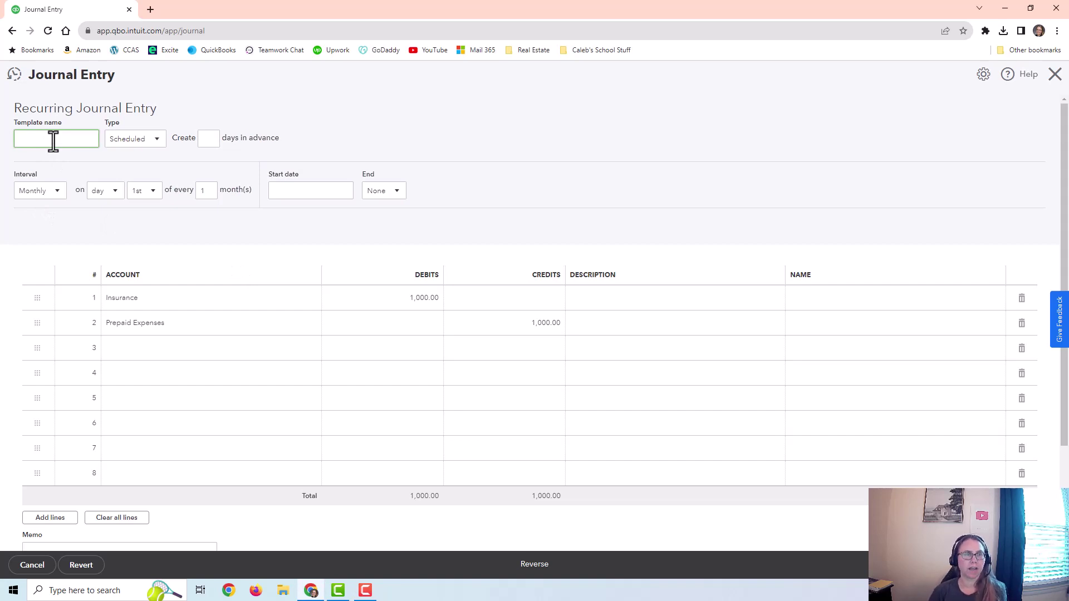
type("Insu")
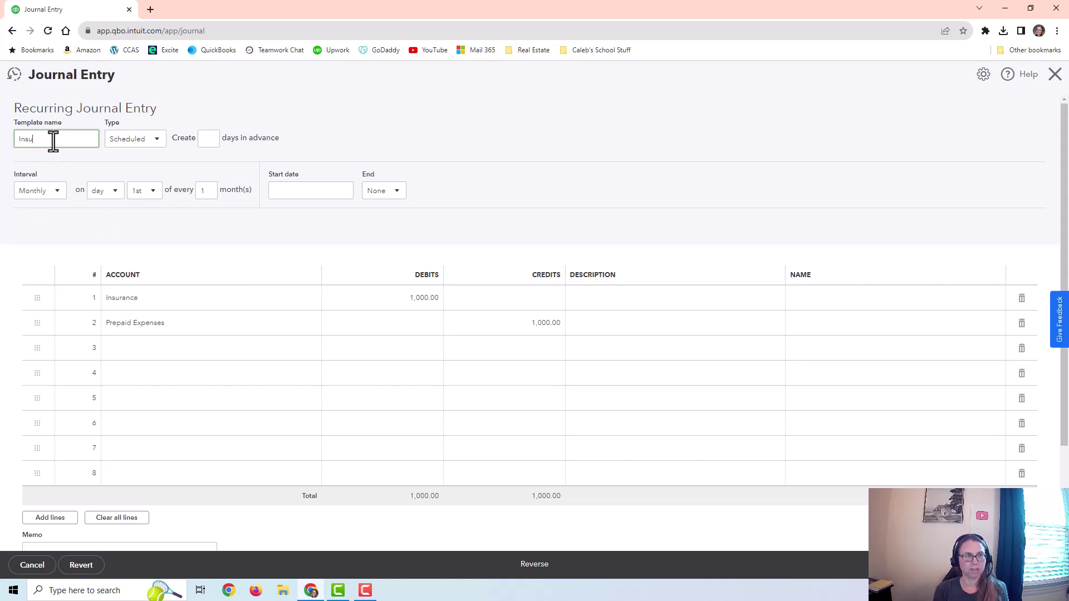
type("rance Expense")
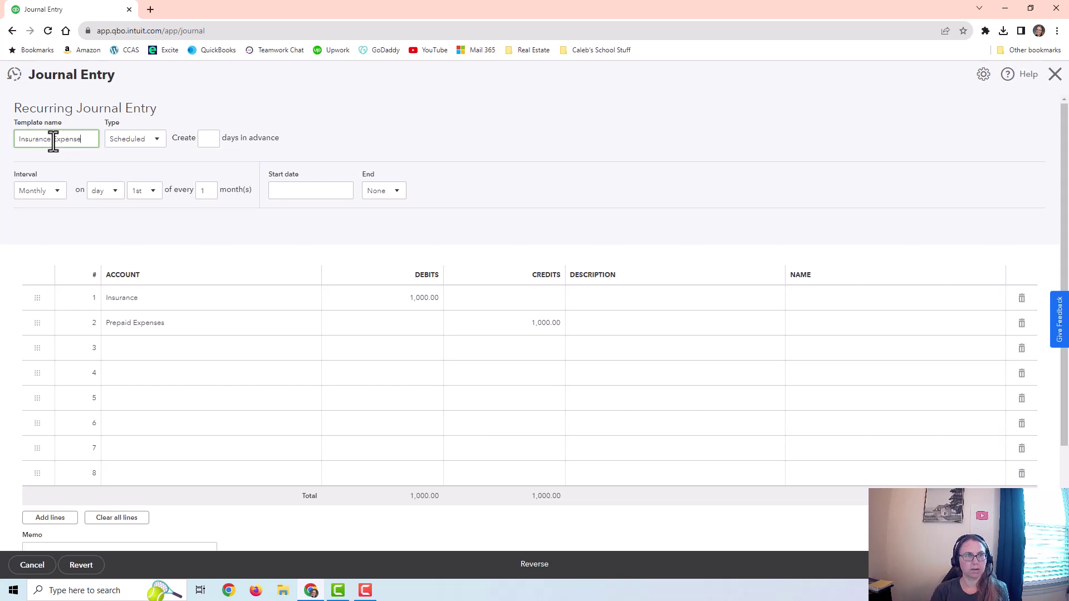
Keep the template Scheduled and have it recur monthly on the Last day.
left_click(148, 143)
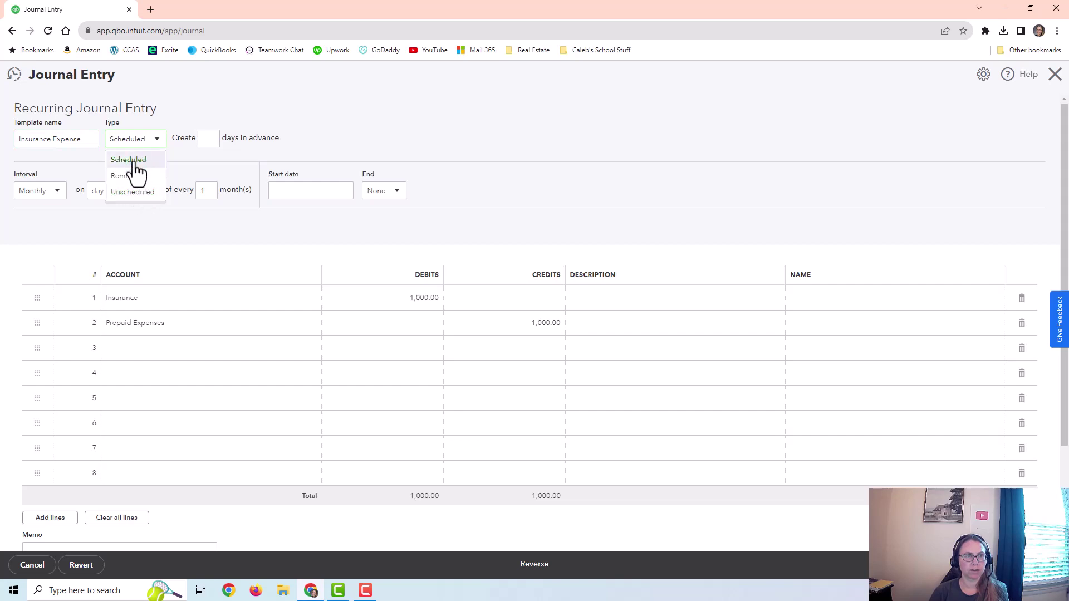
left_click(146, 159)
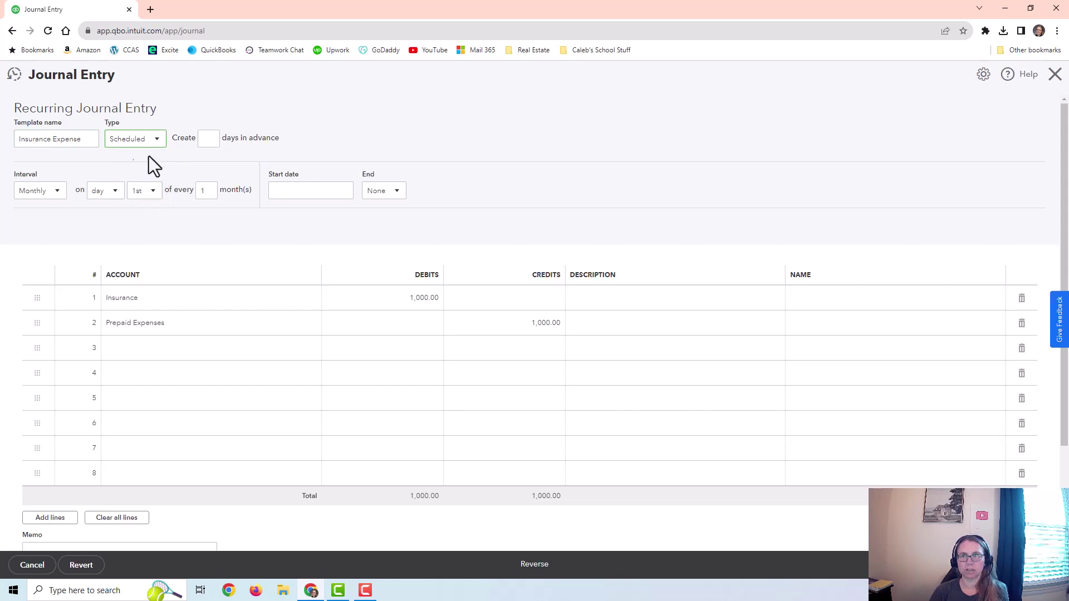
left_click(205, 138)
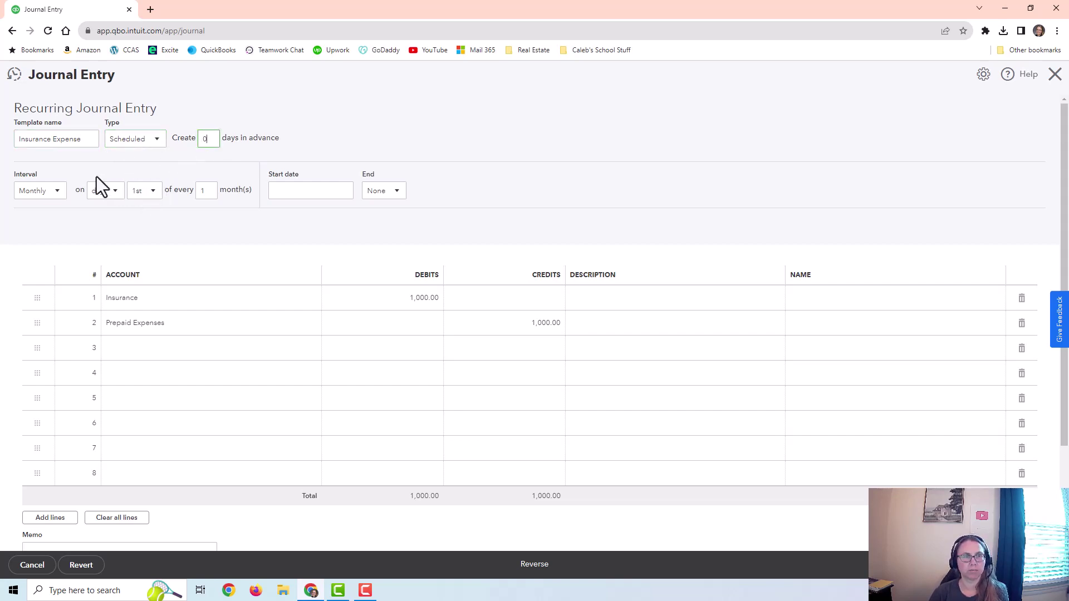
left_click(139, 191)
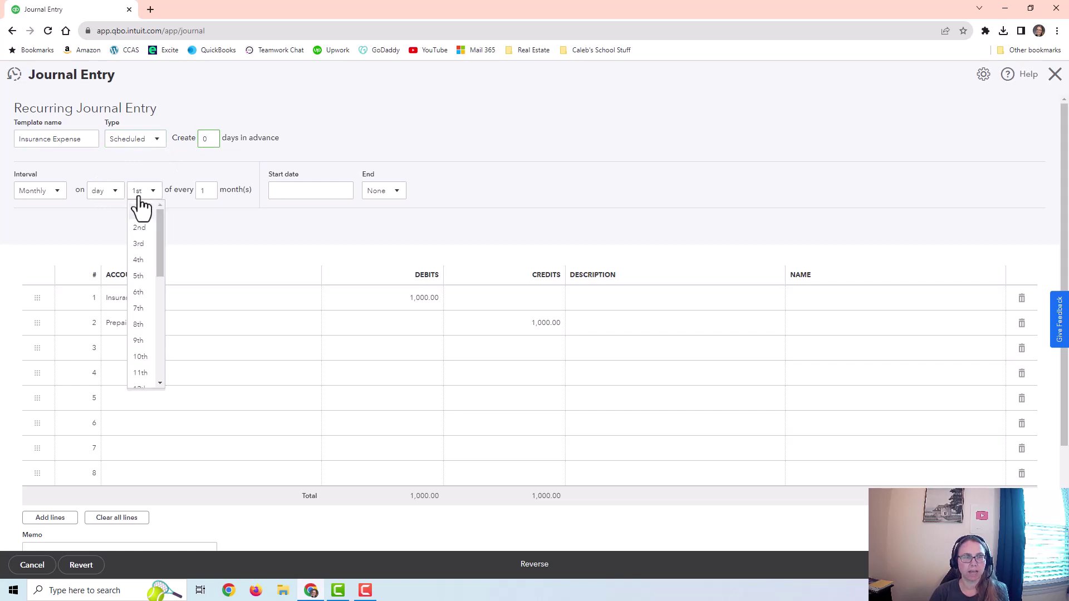
scroll(158, 282, "down", 2)
scroll(146, 346, "down", 5)
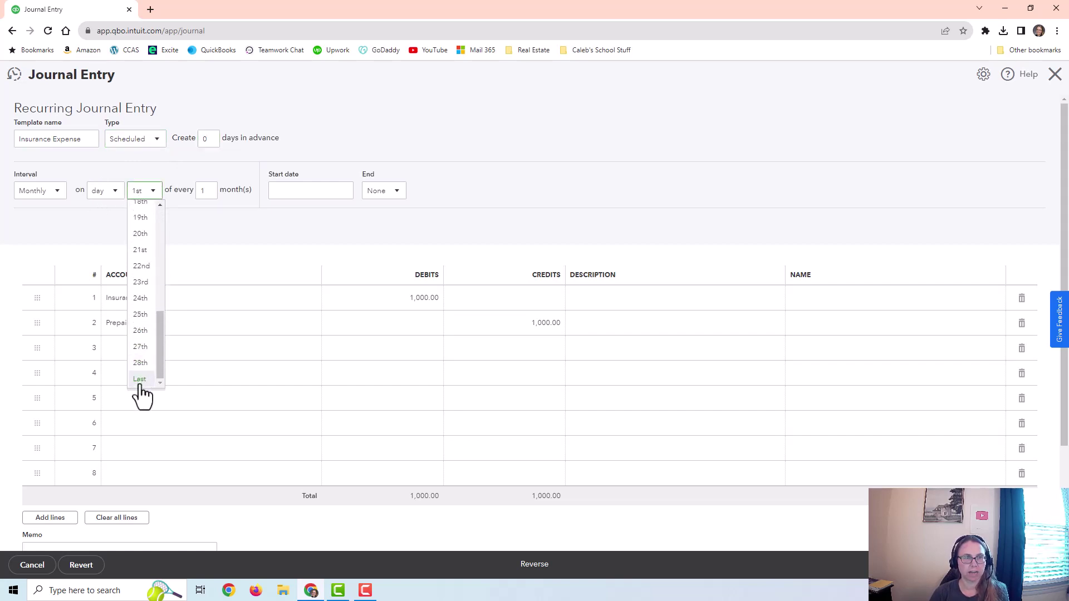
left_click(142, 380)
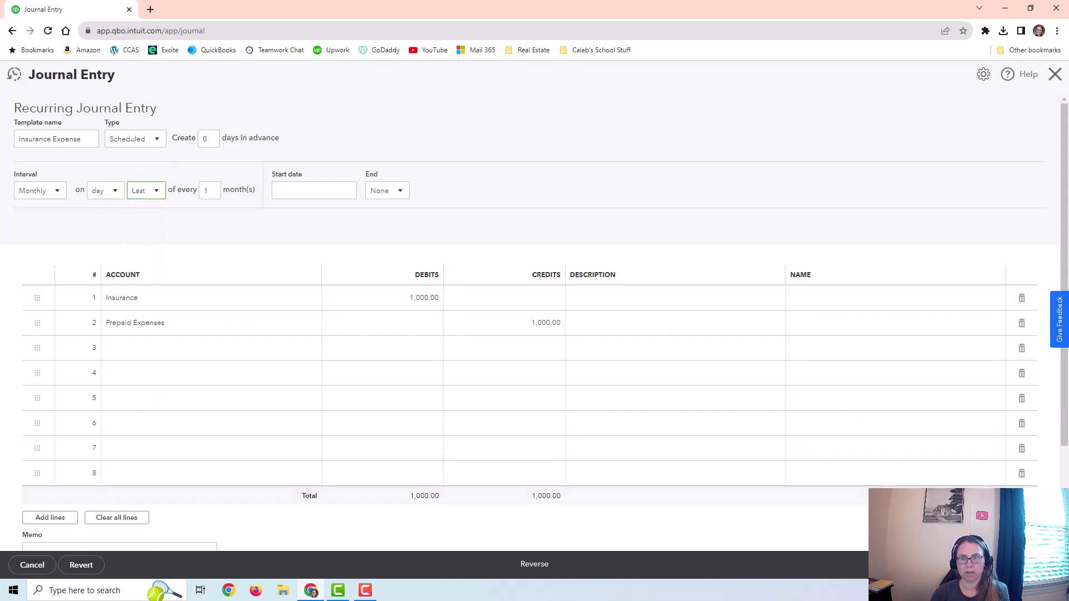
left_click(1047, 590)
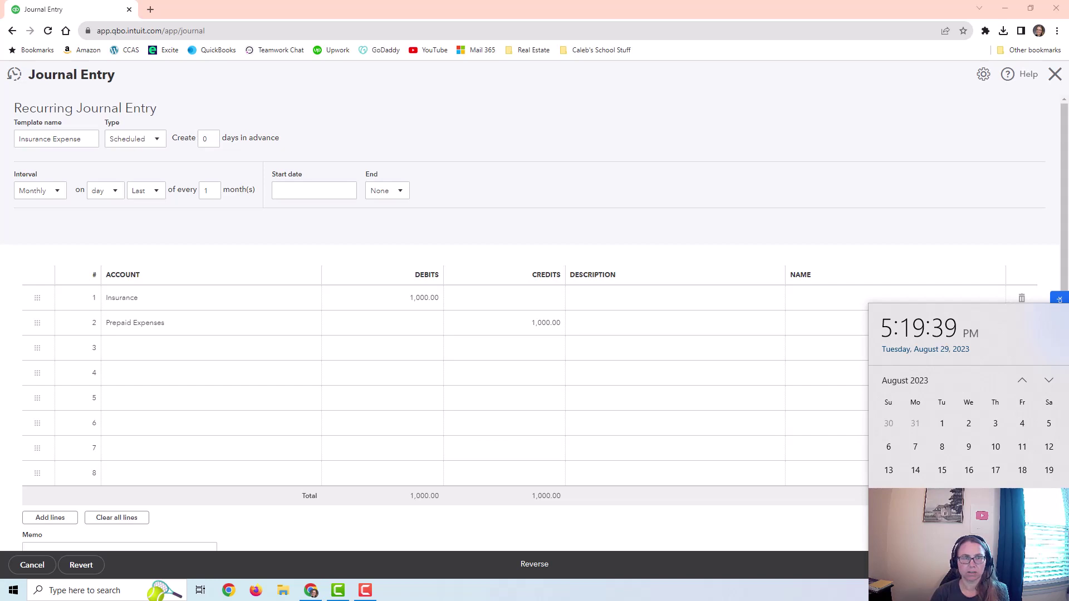
Start the template 09/30/2023, end it after 11 occurrences, and save and close.
left_click(336, 190)
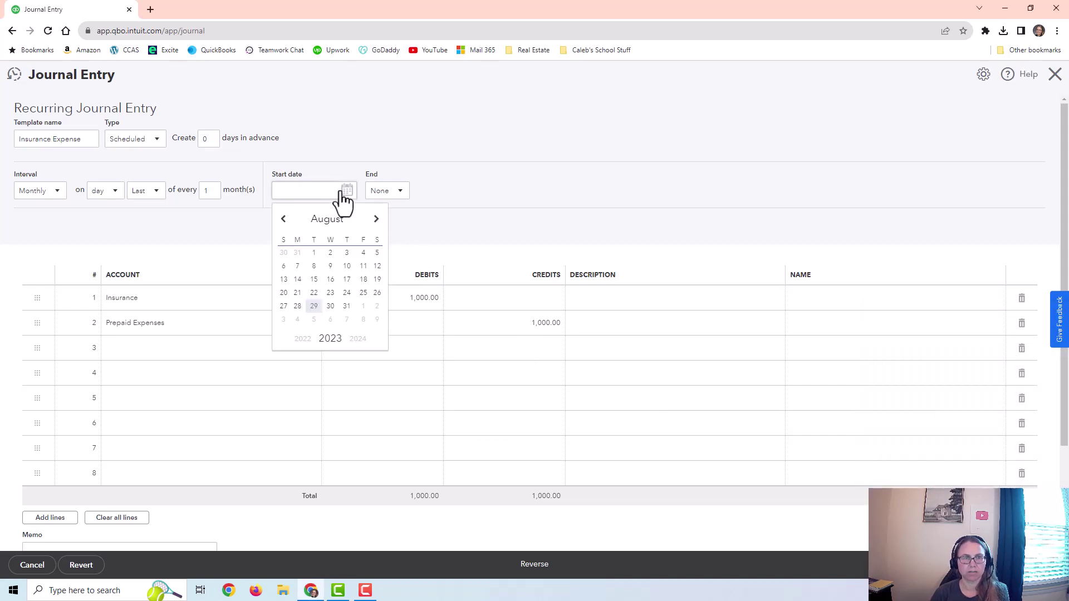
left_click(376, 220)
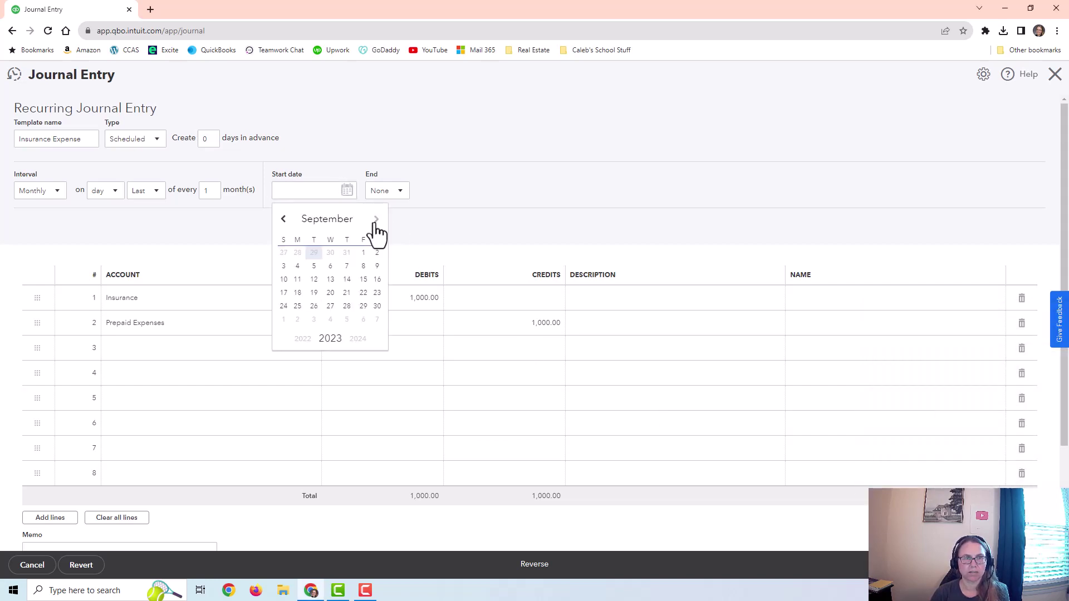
left_click(376, 306)
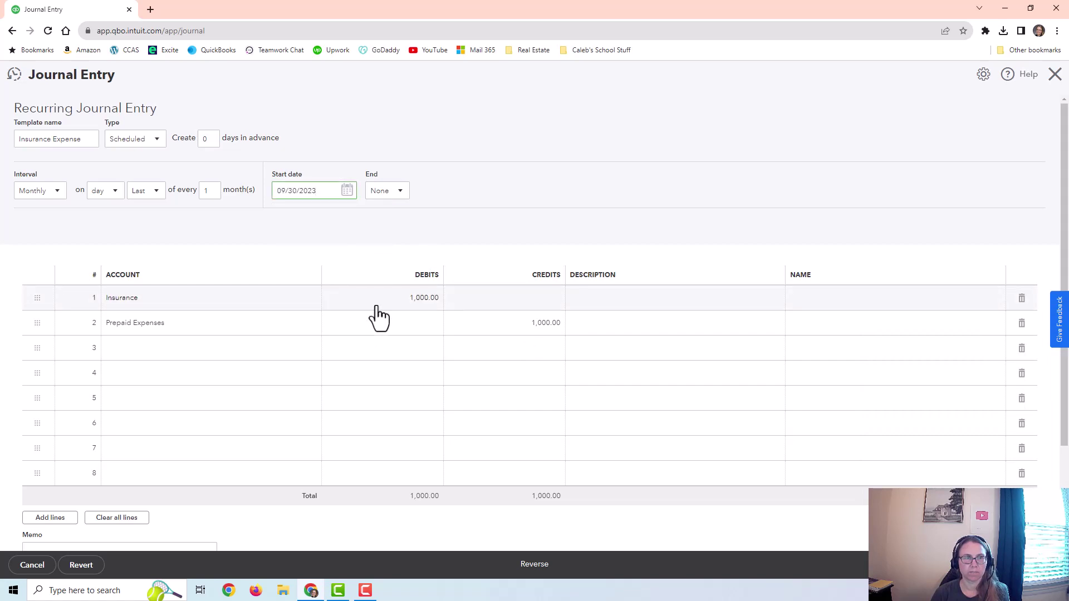
left_click(390, 192)
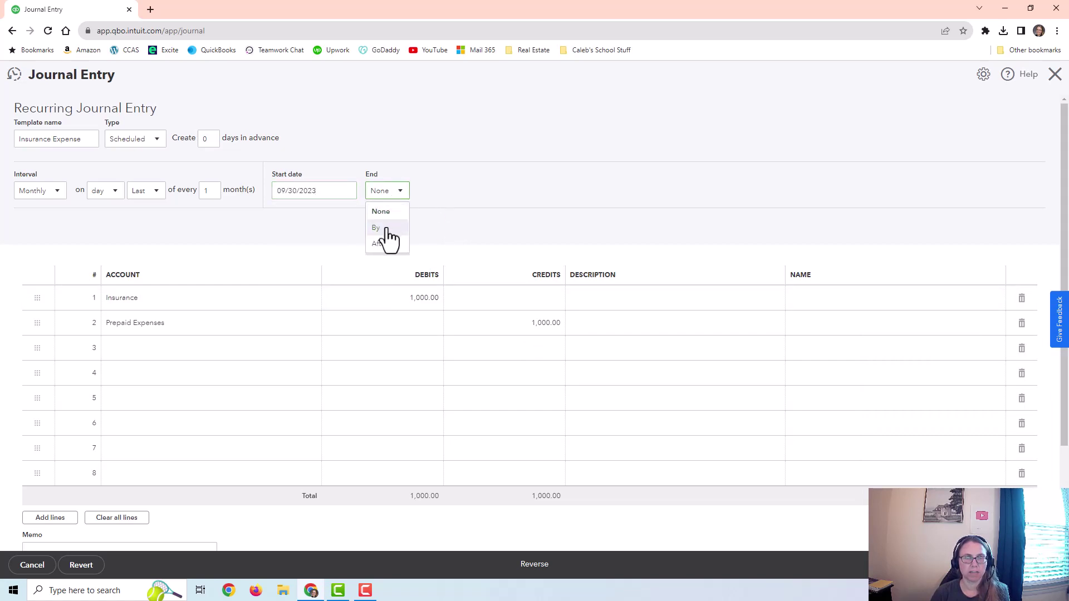
left_click(387, 238)
left_click(386, 191)
left_click(375, 246)
left_click(424, 193)
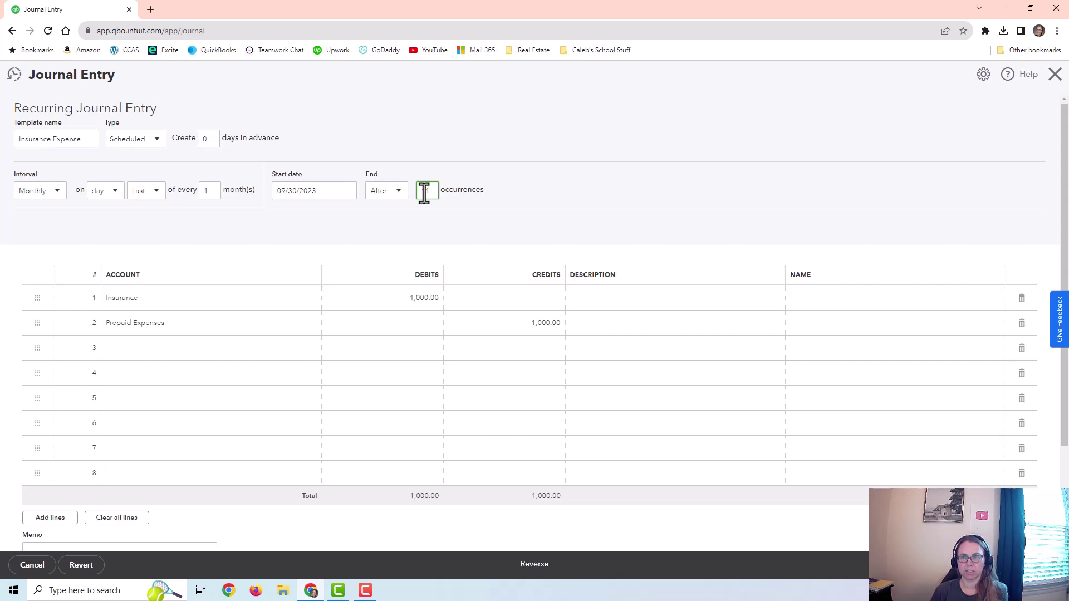
type("1")
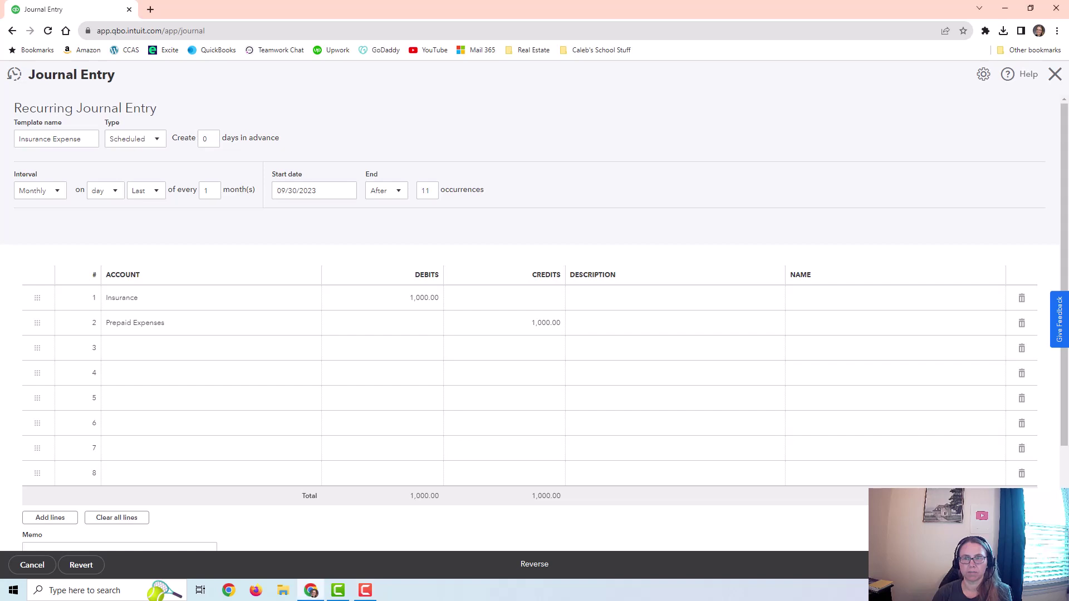
key("ctrl+alt+d")
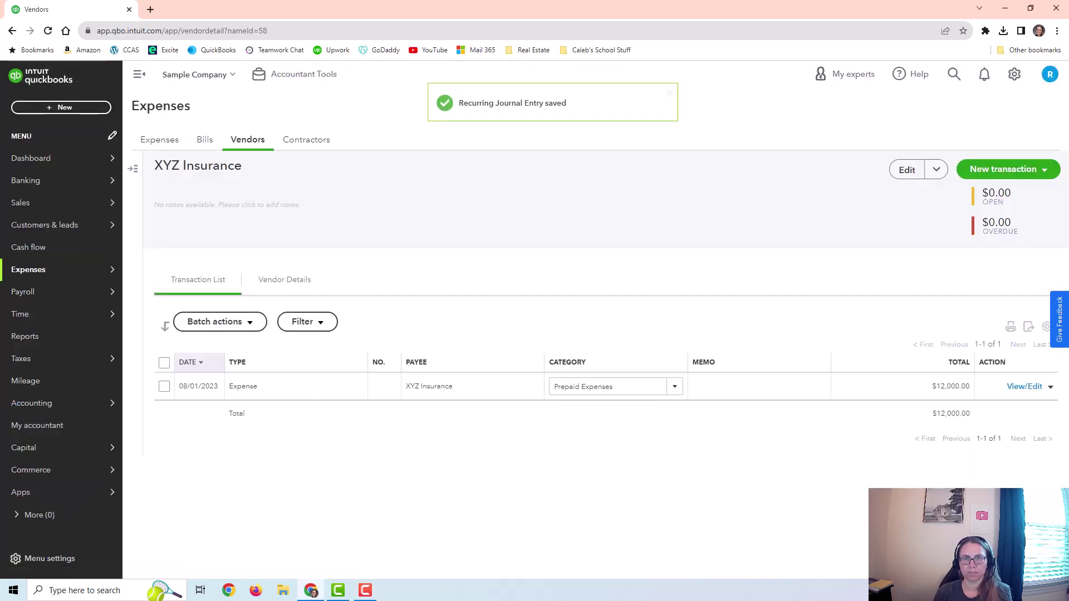
Filter the chart of accounts for 'prep' and view the Prepaid Expenses register.
left_click(29, 407)
left_click(283, 263)
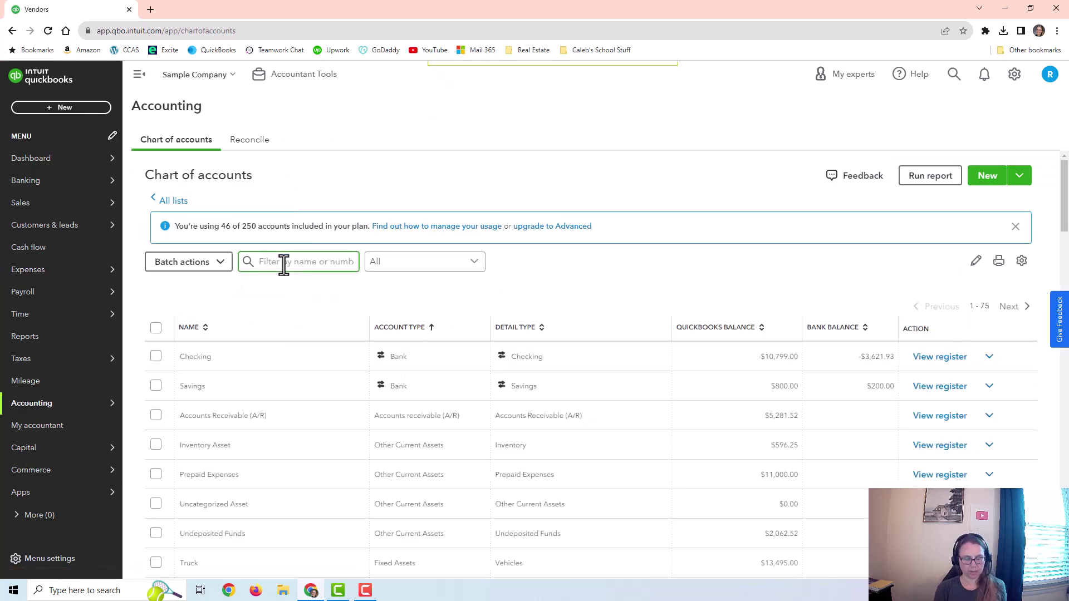
type("prep")
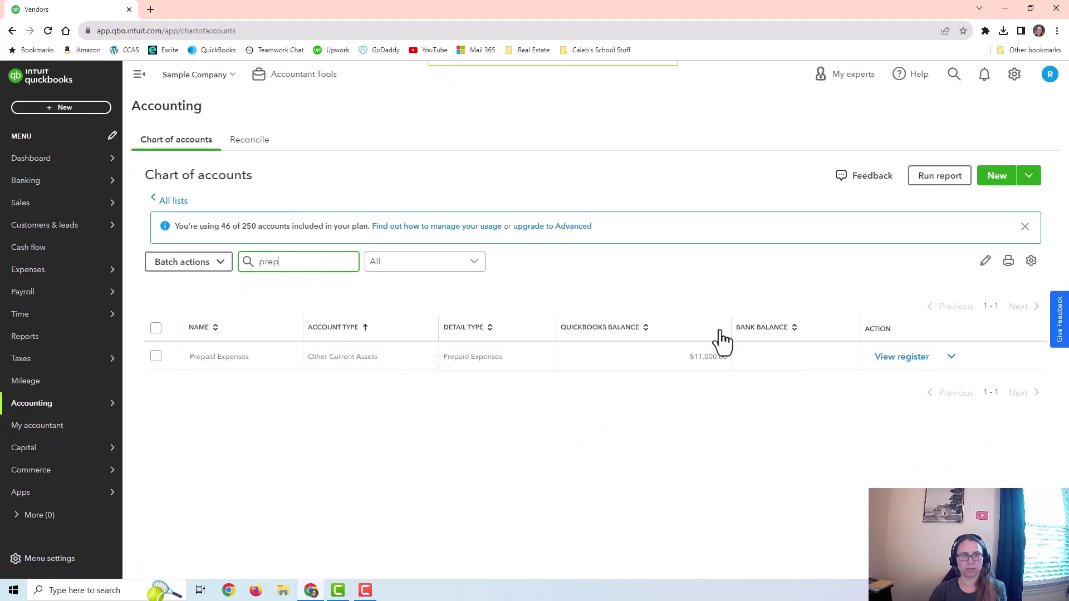
left_click(896, 359)
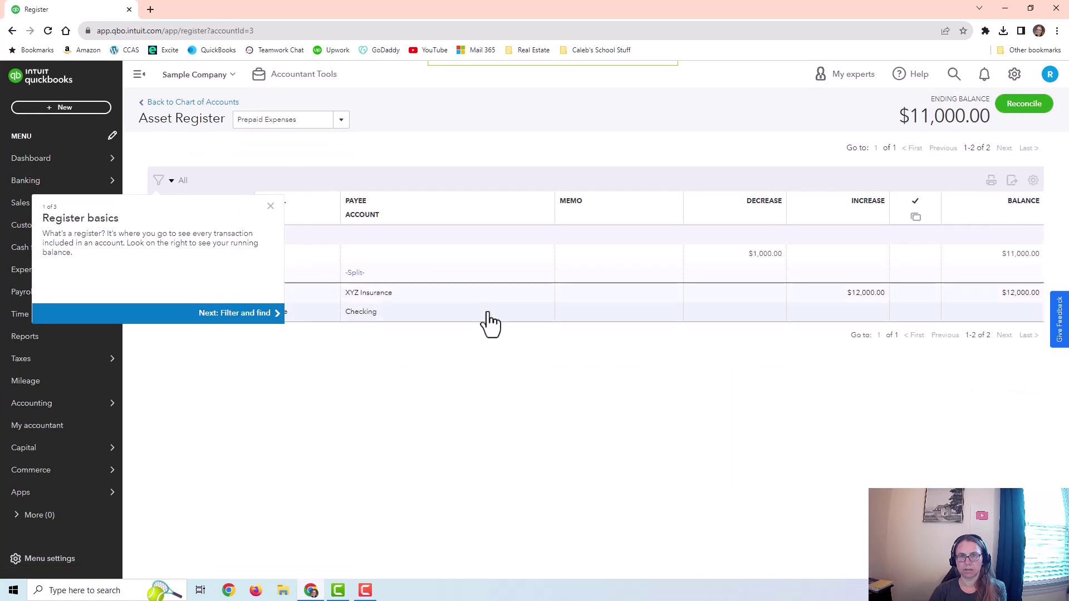
left_click(270, 206)
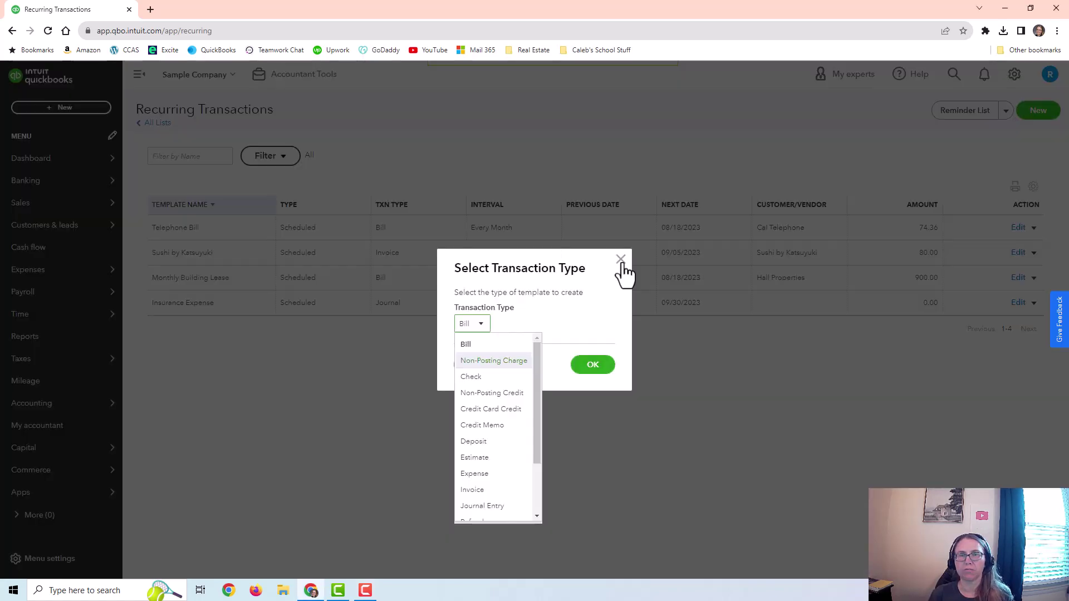
Create a new recurring template with Journal Entry as the transaction type.
left_click(625, 268)
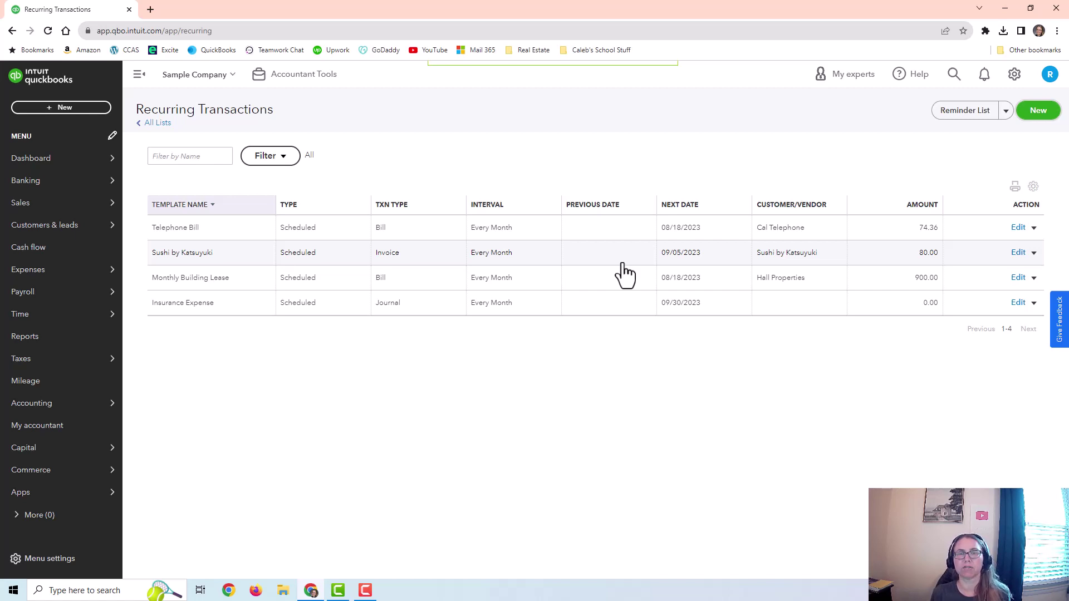
left_click(1036, 112)
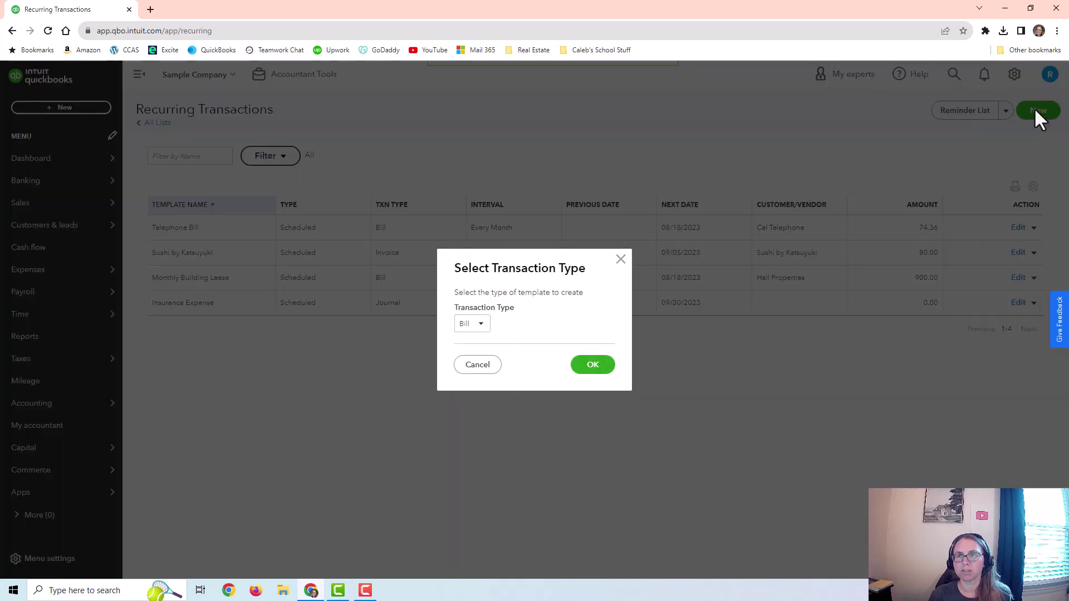
left_click(468, 324)
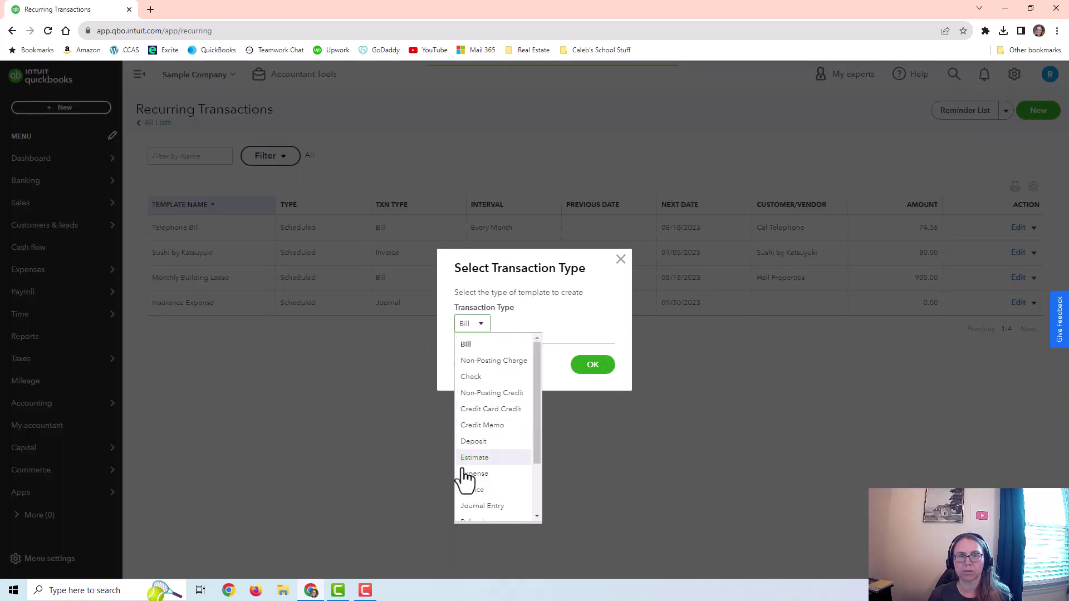
left_click(472, 506)
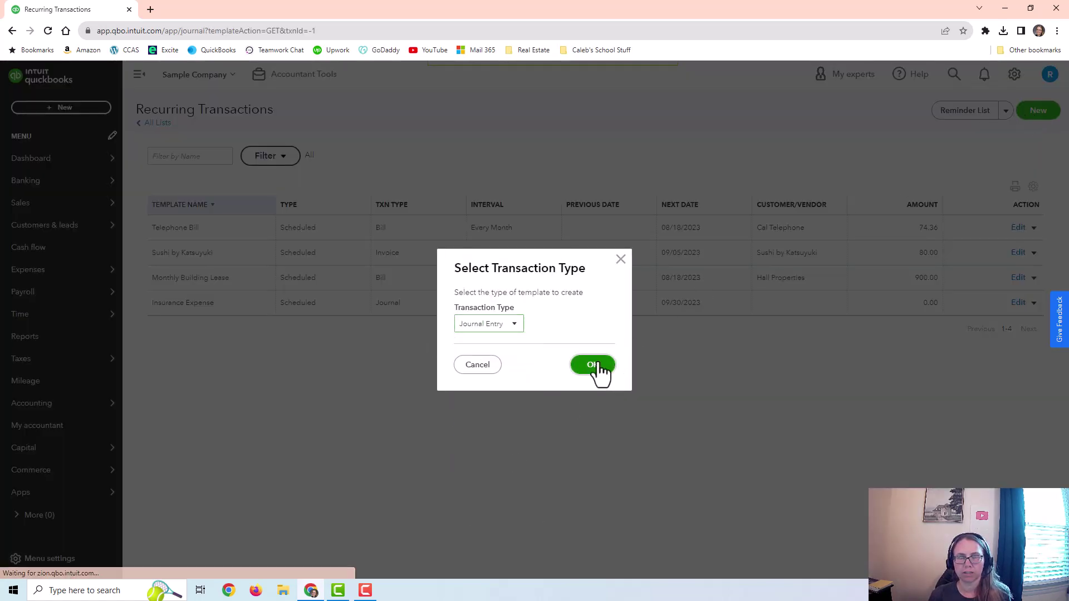
left_click(593, 365)
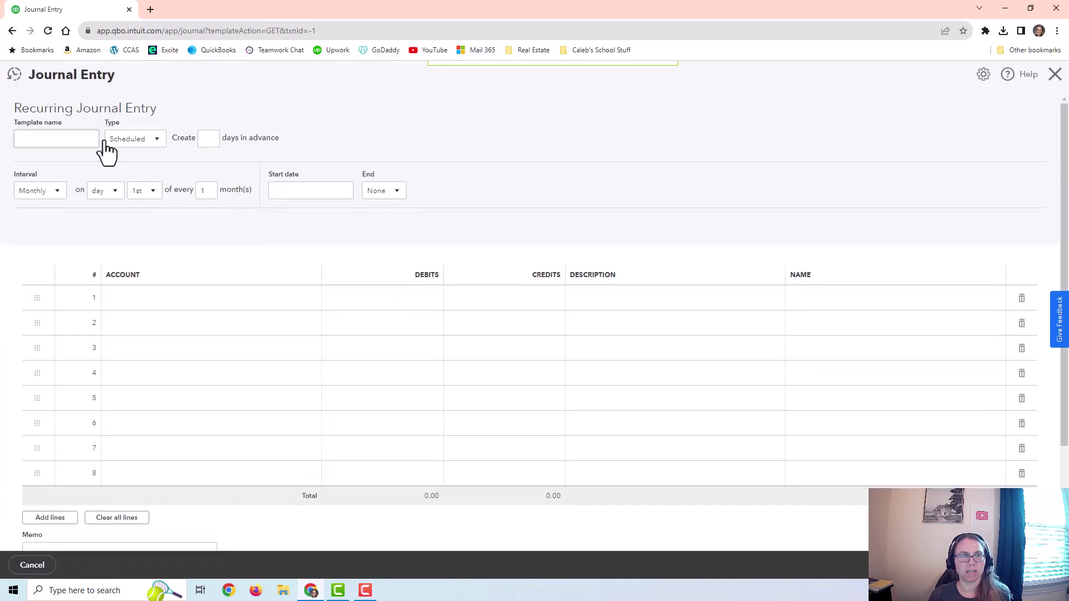
Name the template 'Payroll' and set its type to Unscheduled.
left_click(82, 139)
type("Payroll")
left_click(135, 149)
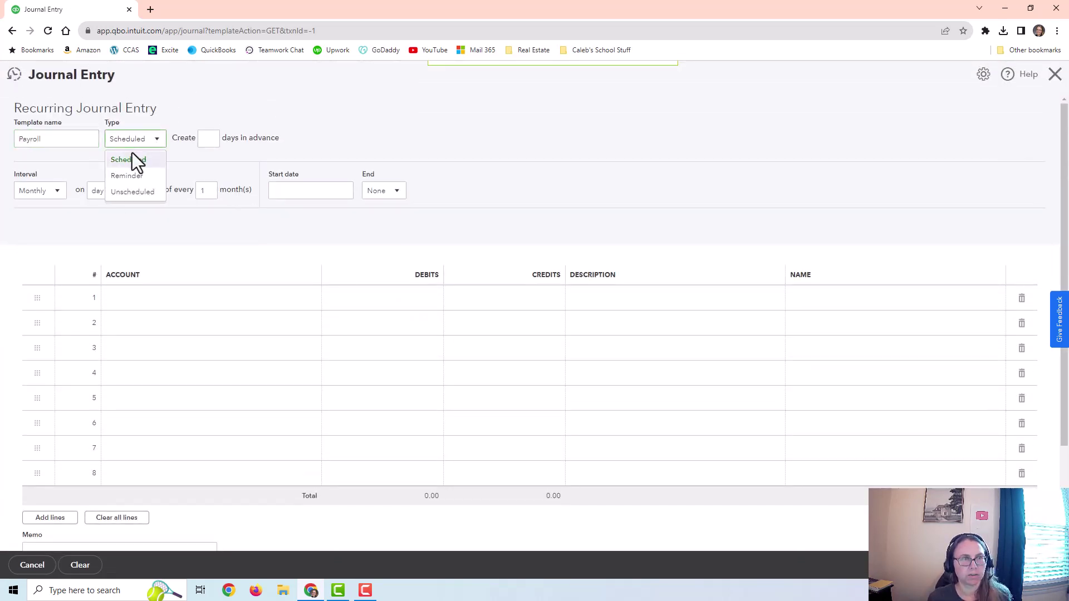
left_click(132, 192)
Put Payroll Tax Expense on the first journal line and start a Salaries Expense line.
left_click(164, 266)
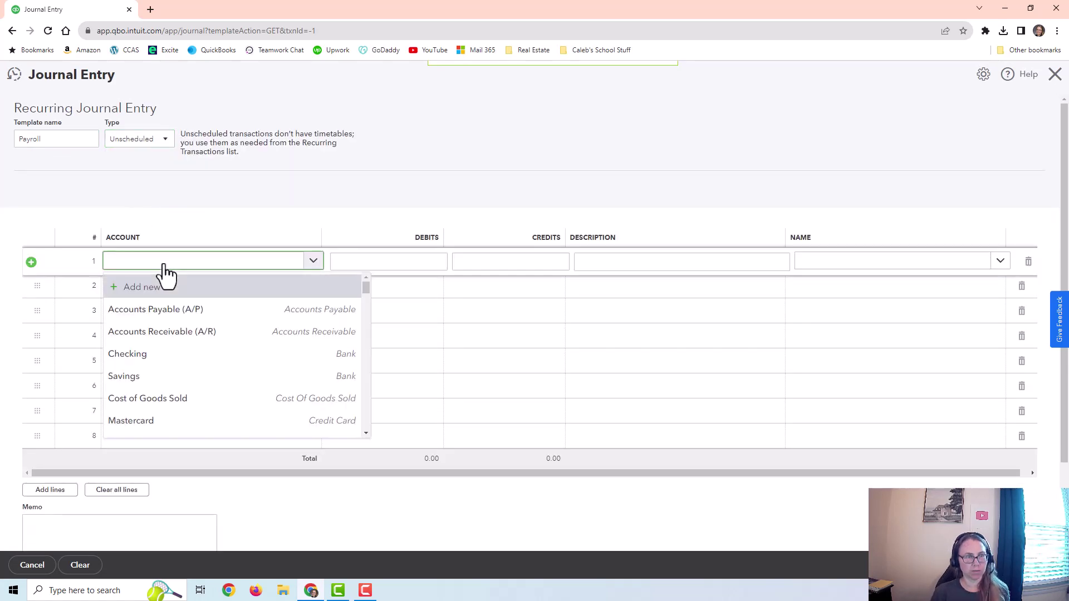
type("payroll")
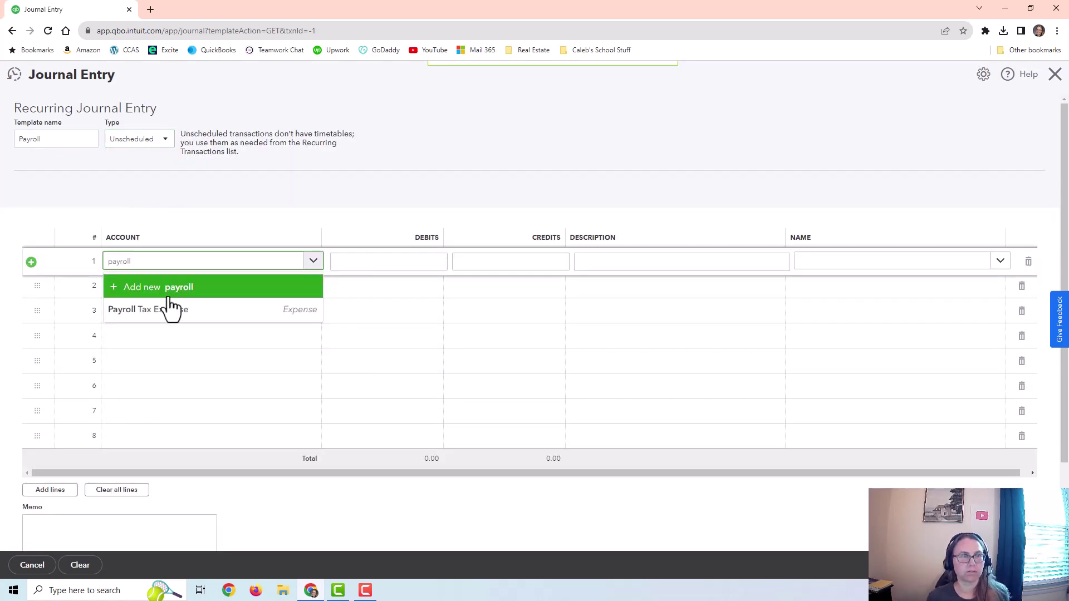
left_click(167, 307)
type("sal")
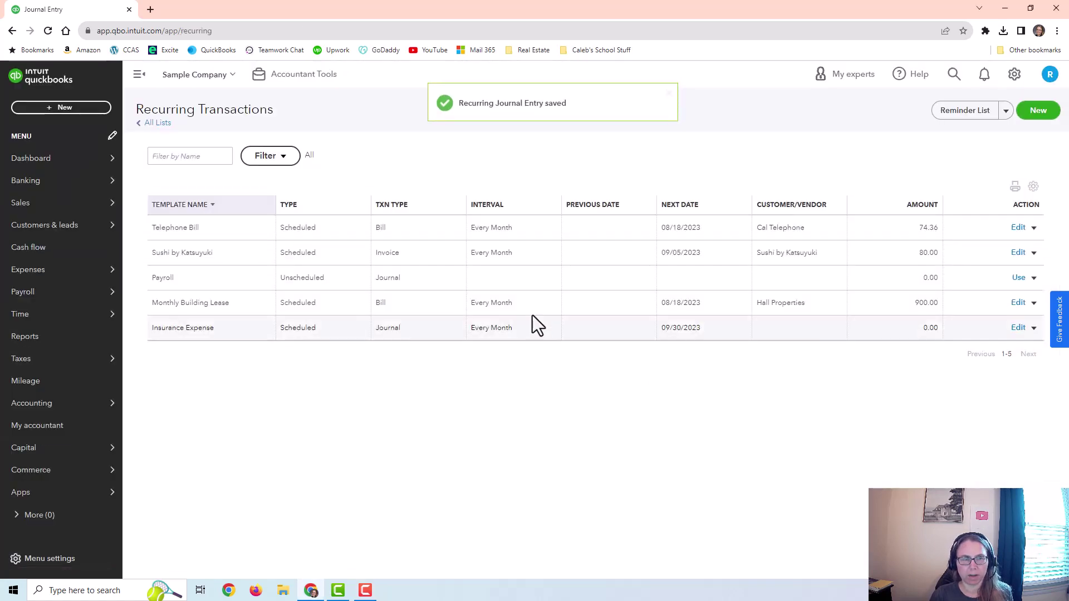
Use the Payroll template to create a journal entry, then close it without saving.
left_click(1019, 278)
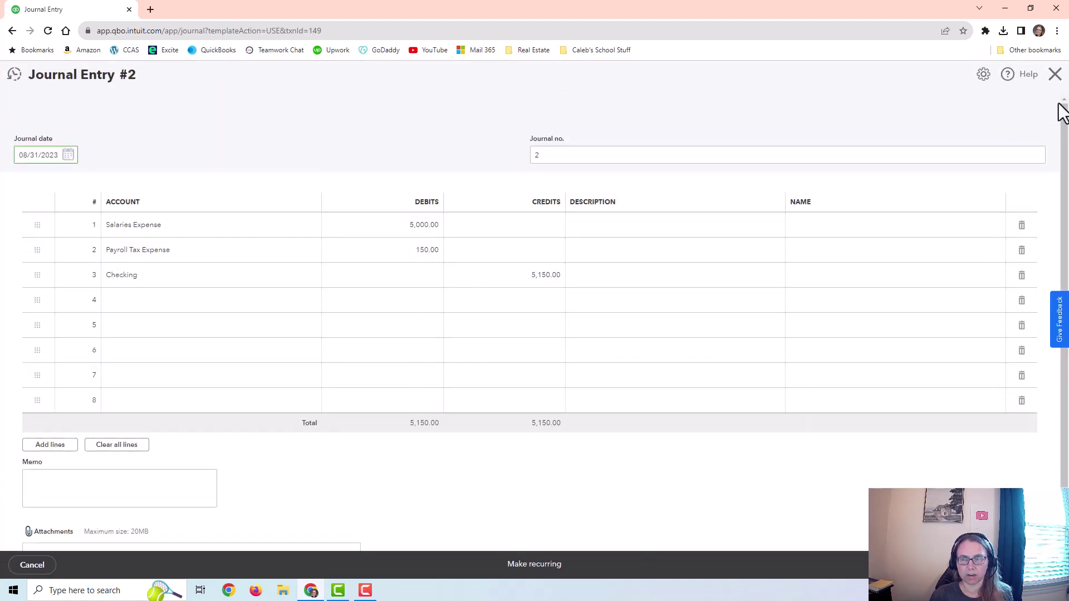
left_click(1055, 74)
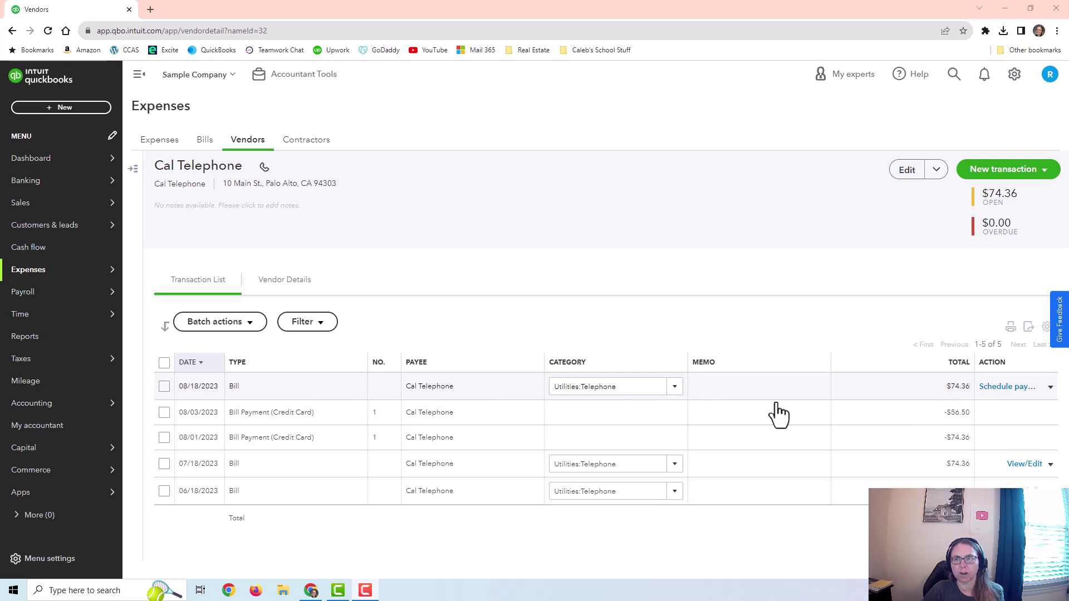
Change the 08/18/2023 telephone bill amount to 78 and save it for this bill only.
left_click(331, 386)
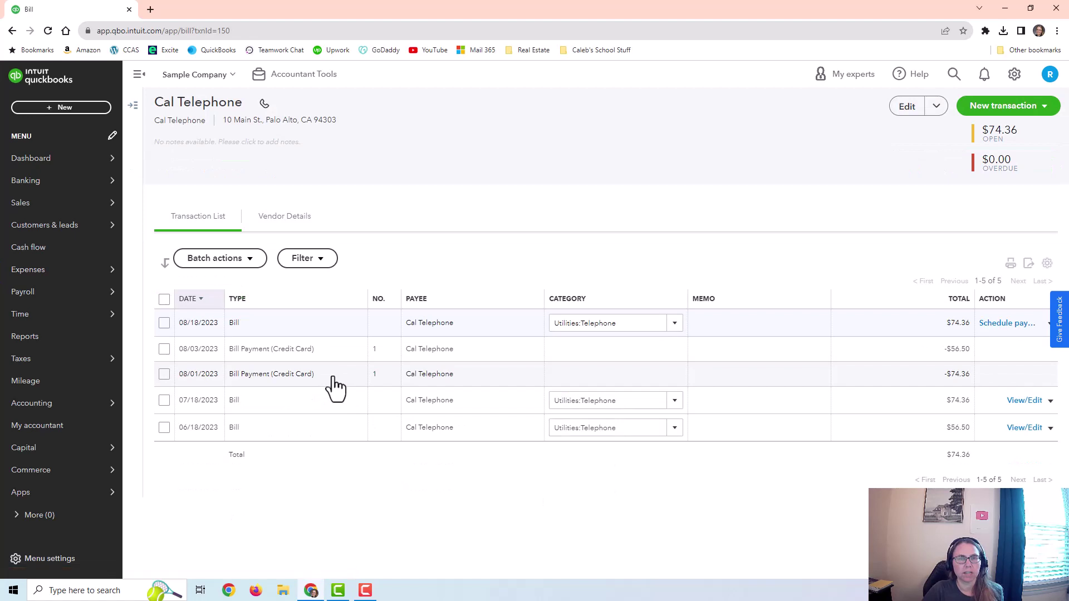
left_click(635, 372)
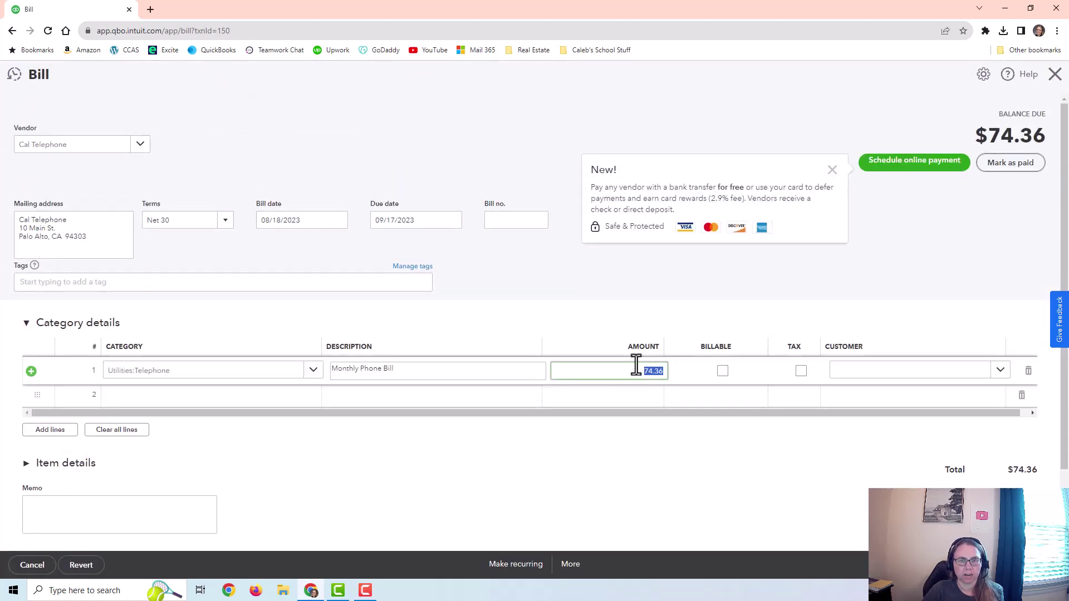
type("78")
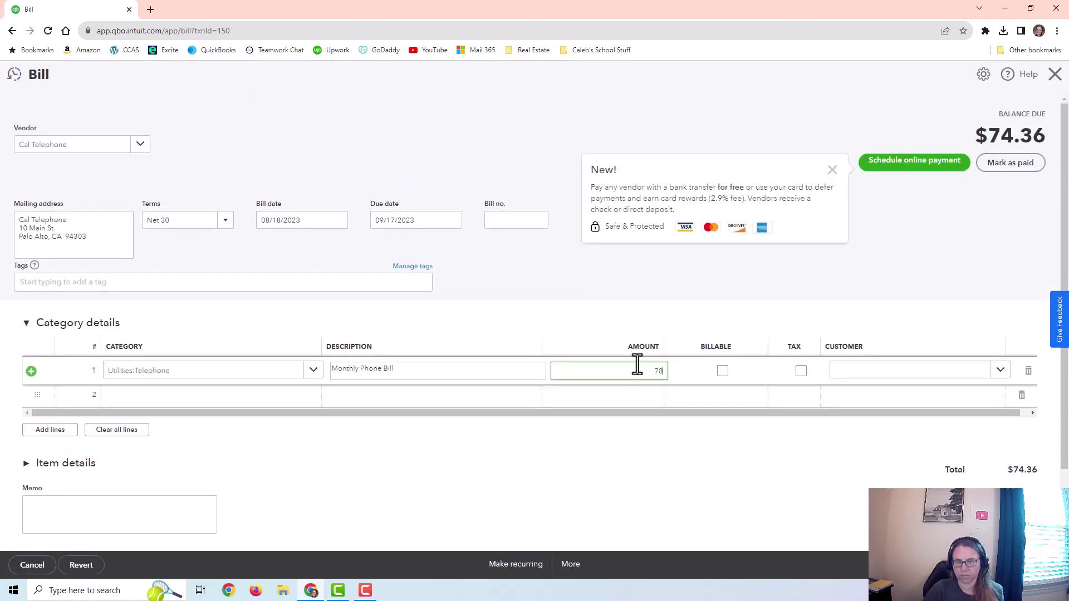
left_click(832, 170)
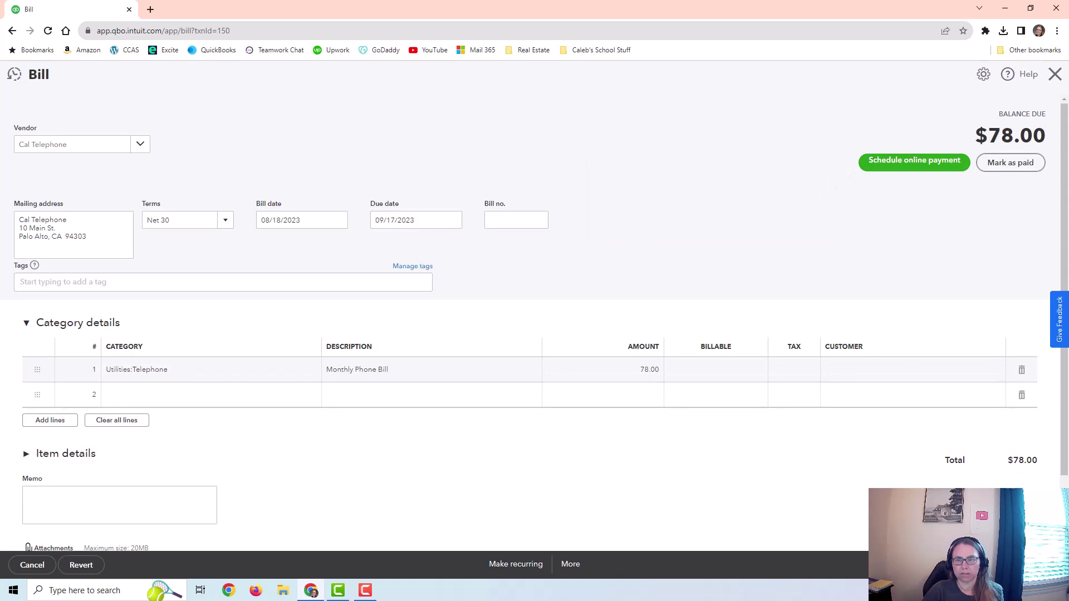
key("ctrl+alt+s")
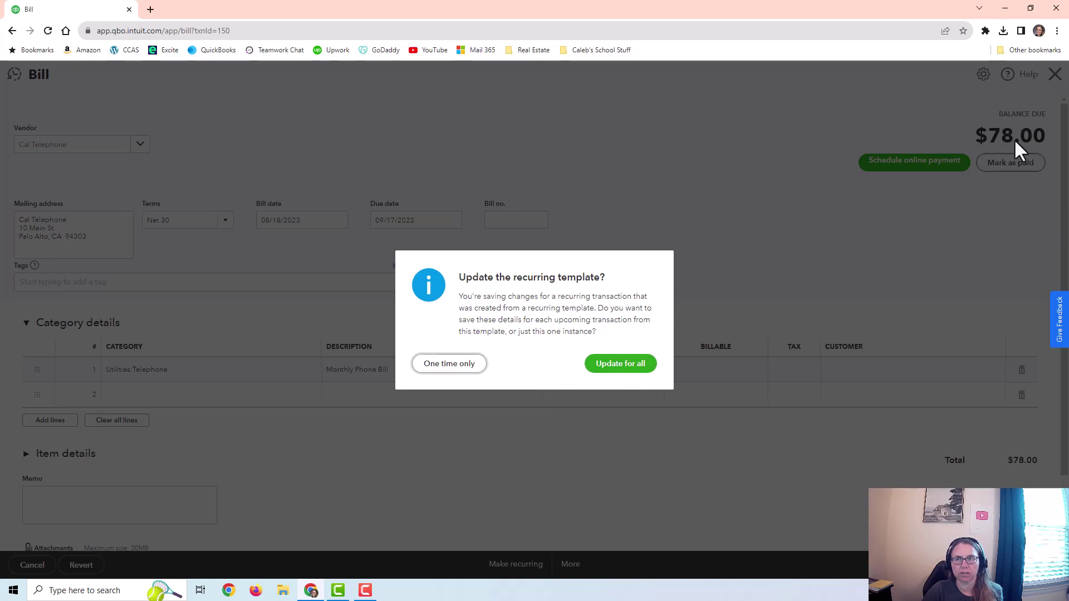
left_click(449, 364)
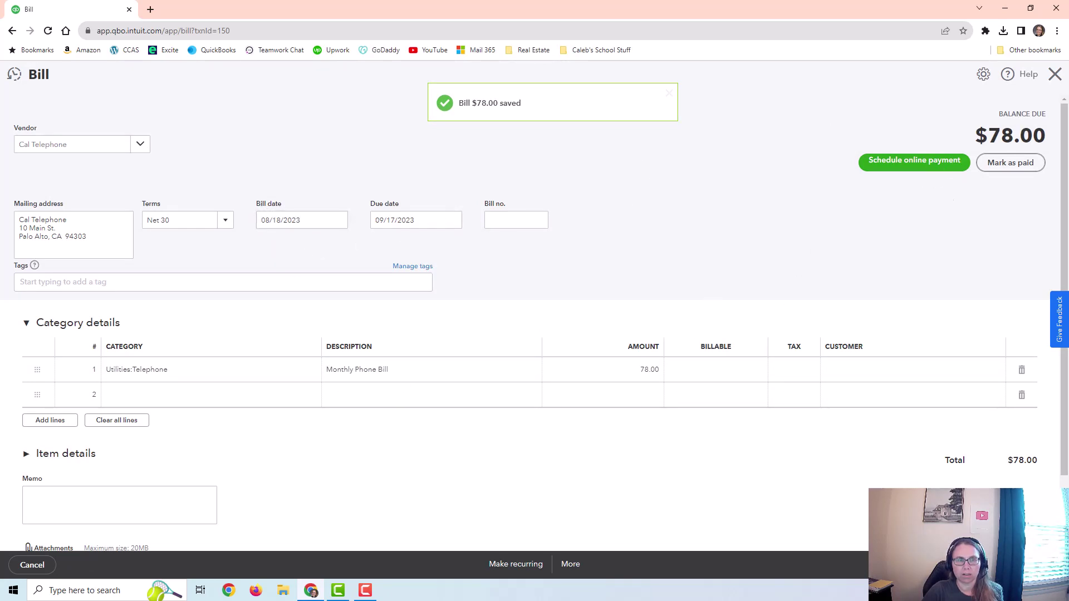
Close the $78.00 bill and return to the Cal Telephone vendor page.
left_click(1055, 74)
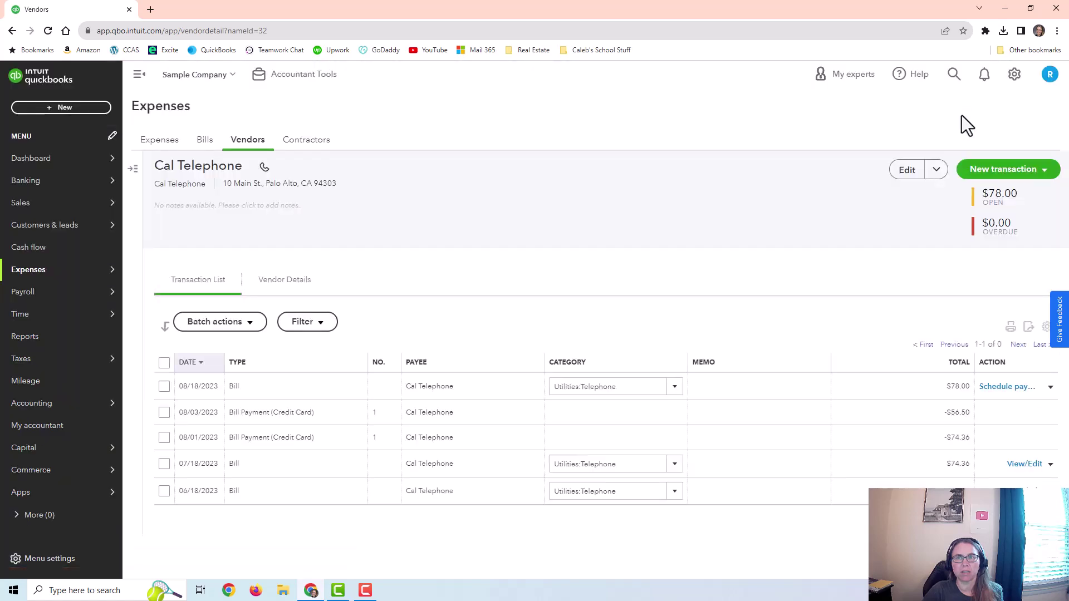